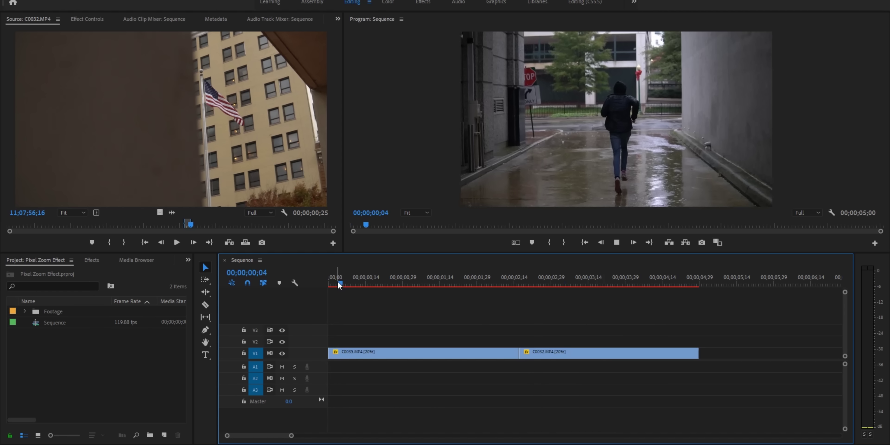
Step: Scrub through the two-clip sequence, from the running shot across the cut into the second clip
{"action": "left_click_drag", "start_coordinate": [339, 284], "coordinate": [386, 284]}
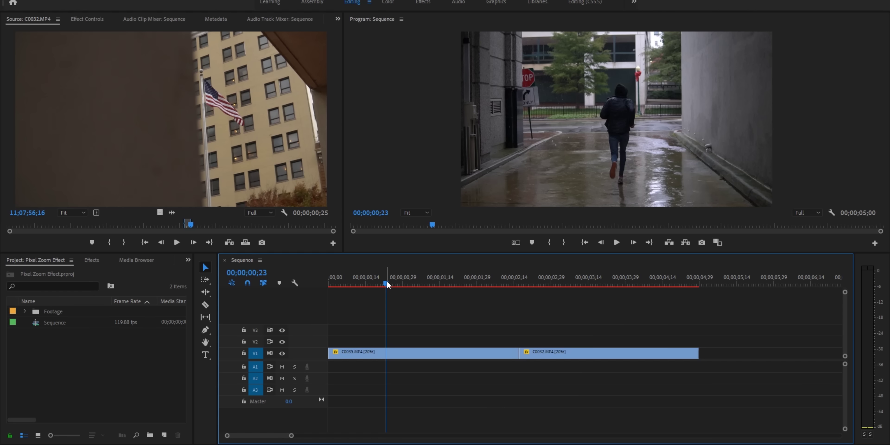
{"action": "left_click_drag", "start_coordinate": [387, 282], "coordinate": [581, 281]}
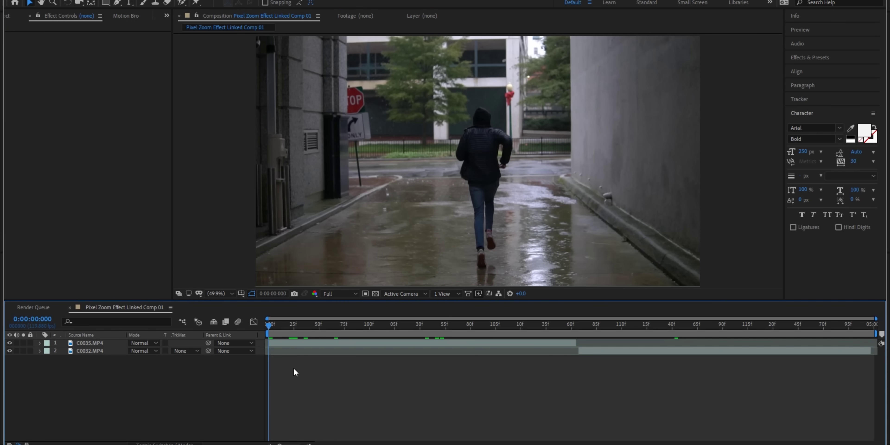
Step: In the linked After Effects composition, create a black 1920 × 1080 solid named map above the two clips
{"action": "key", "text": "ctrl+y"}
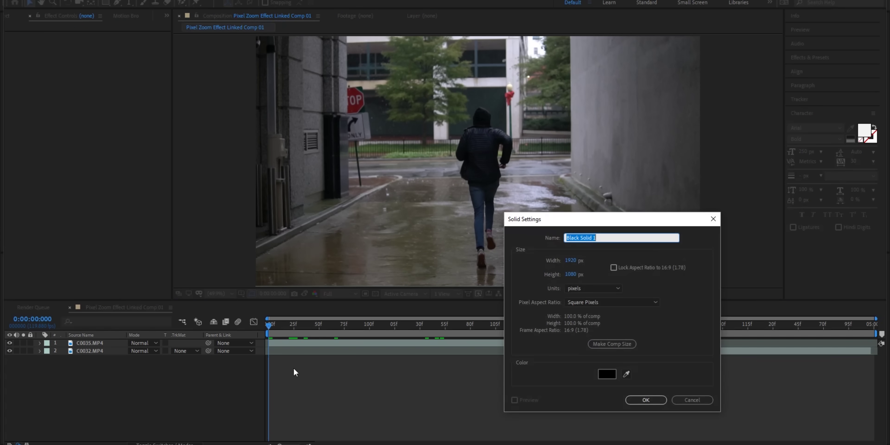
{"action": "type", "text": "map"}
{"action": "key", "text": "Return"}
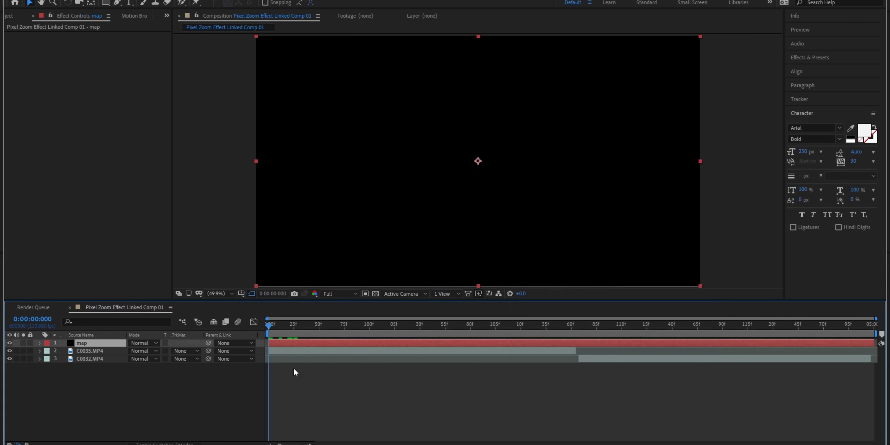
Step: Apply Fractal Noise to the map solid and set its fractal type to Turbulent Smooth
{"action": "key", "text": "ctrl+space"}
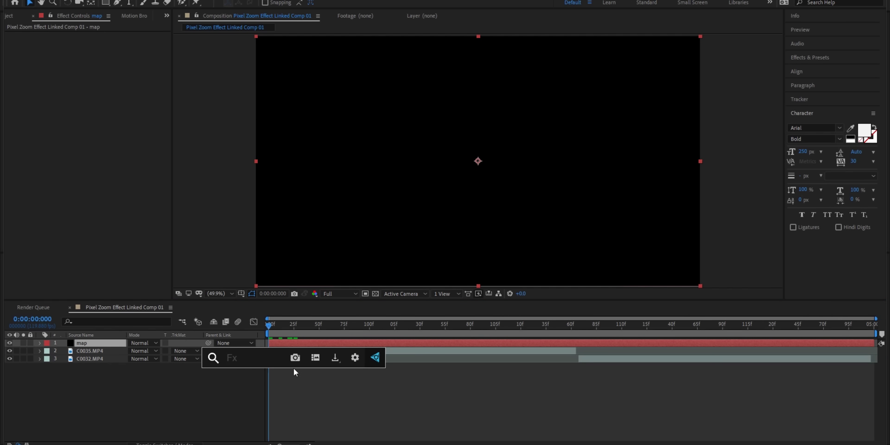
{"action": "type", "text": "fract"}
{"action": "left_click", "coordinate": [276, 395]}
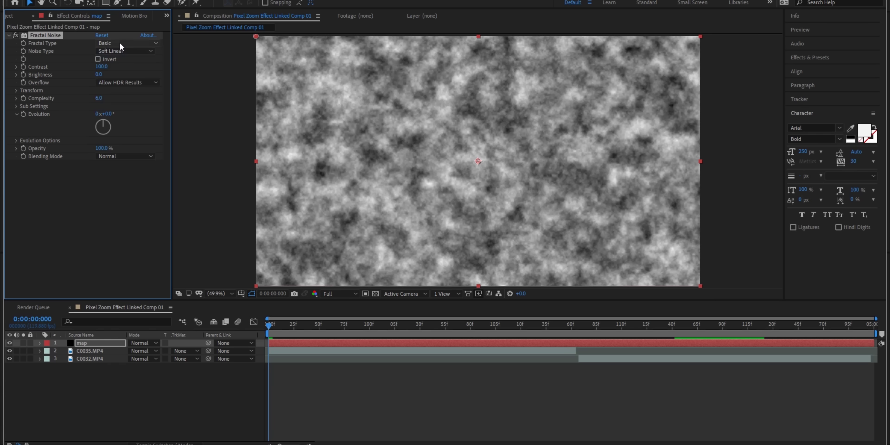
{"action": "left_click", "coordinate": [117, 43]}
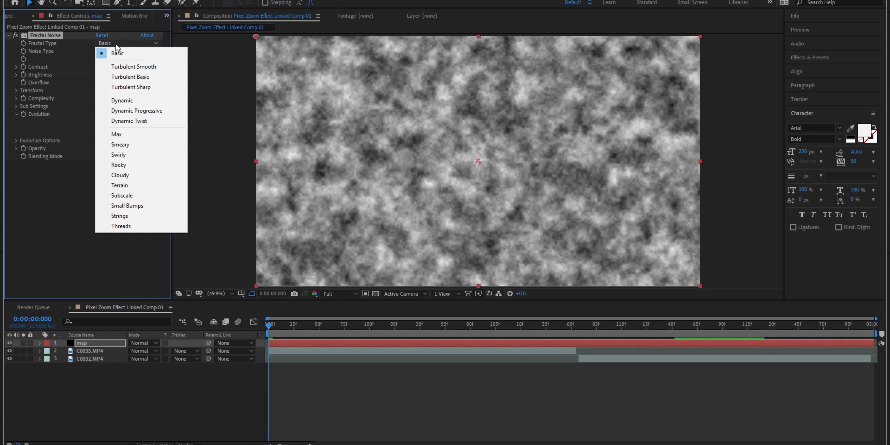
{"action": "left_click", "coordinate": [128, 68]}
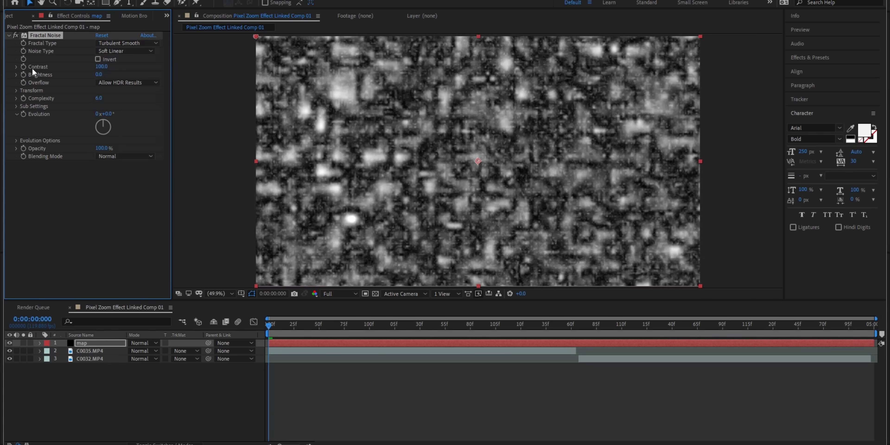
Step: Set the Fractal Noise contrast to 150 and its brightness to -10
{"action": "left_click", "coordinate": [100, 67]}
{"action": "type", "text": "150"}
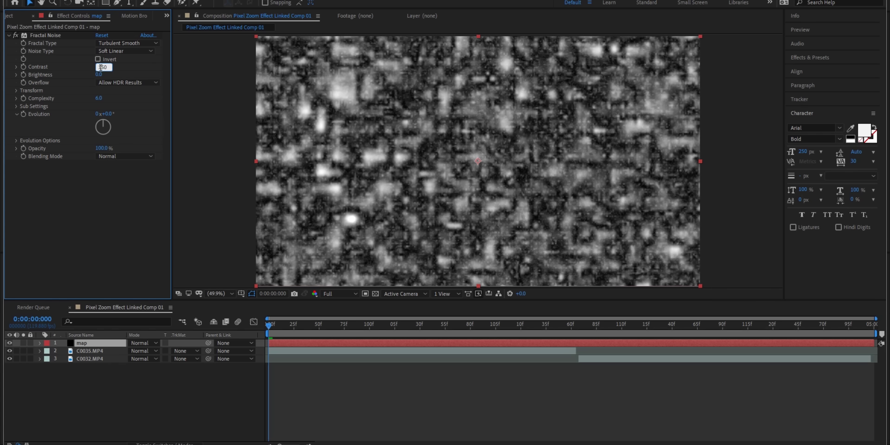
{"action": "key", "text": "Return"}
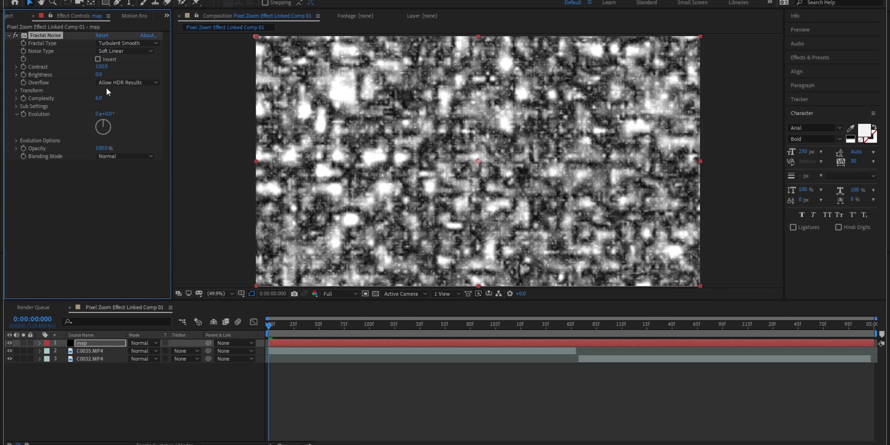
{"action": "left_click", "coordinate": [100, 74]}
{"action": "key", "text": "Return"}
Step: Turn off uniform scaling for the noise, then set Scale Width to 20 and Scale Height to 600
{"action": "left_click", "coordinate": [17, 90]}
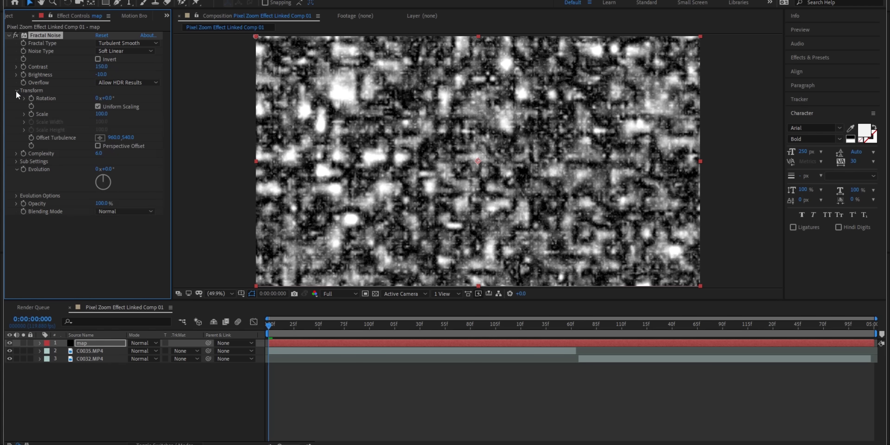
{"action": "left_click", "coordinate": [97, 107]}
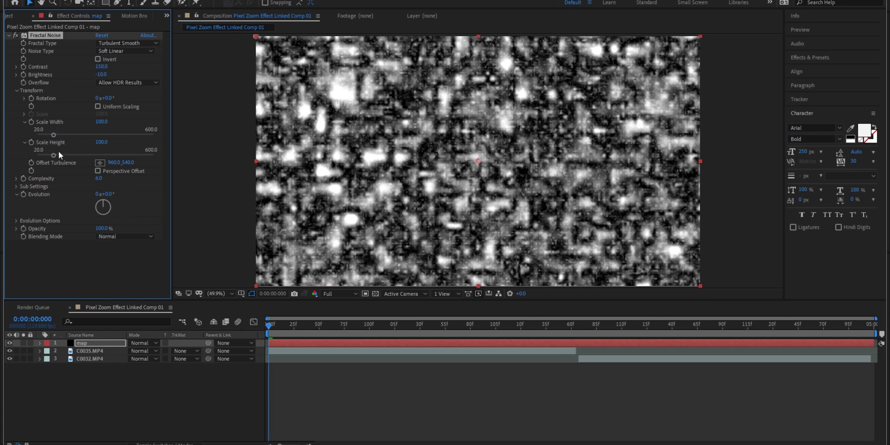
{"action": "left_click_drag", "start_coordinate": [54, 135], "coordinate": [0, 138]}
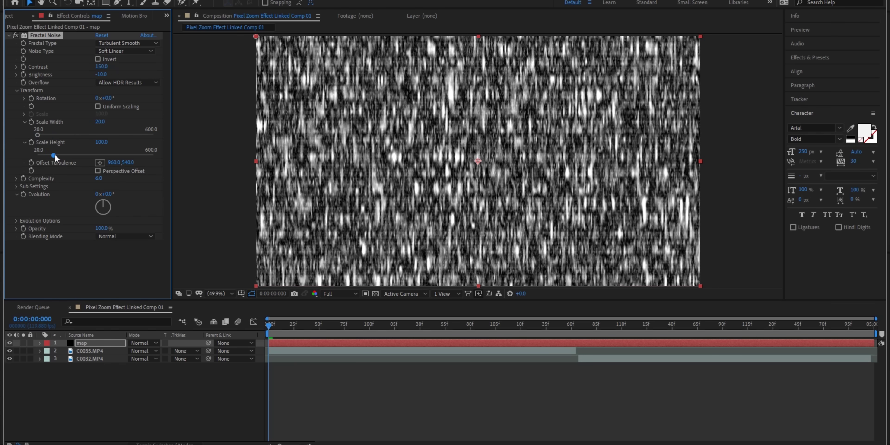
{"action": "left_click_drag", "start_coordinate": [55, 156], "coordinate": [169, 159]}
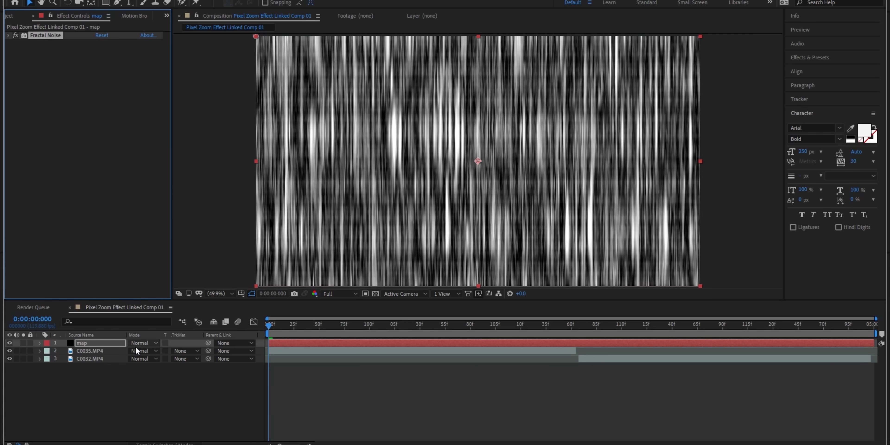
Step: Hide the map layer so the footage shows in the composition
{"action": "left_click", "coordinate": [291, 342]}
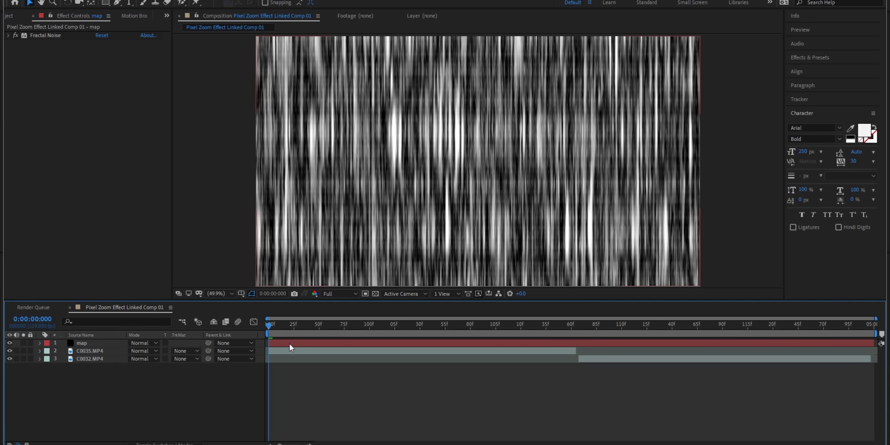
{"action": "left_click", "coordinate": [9, 343]}
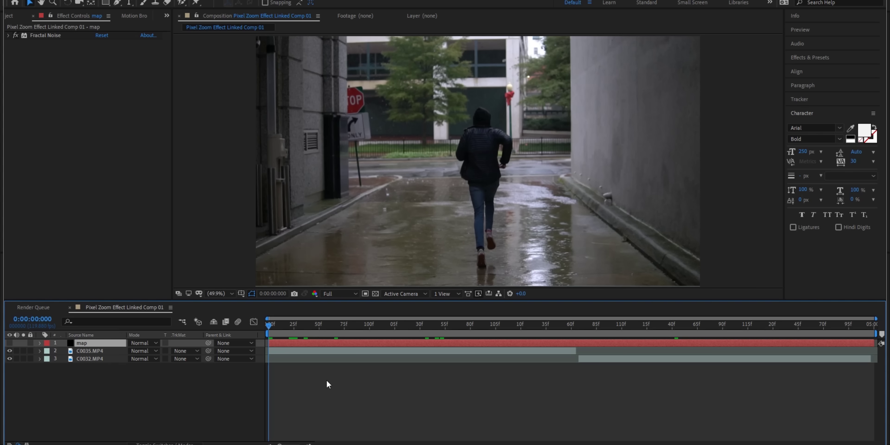
Step: Add an adjustment layer above the map layer and apply Displacement Map to it
{"action": "key", "text": "ctrl+alt+y"}
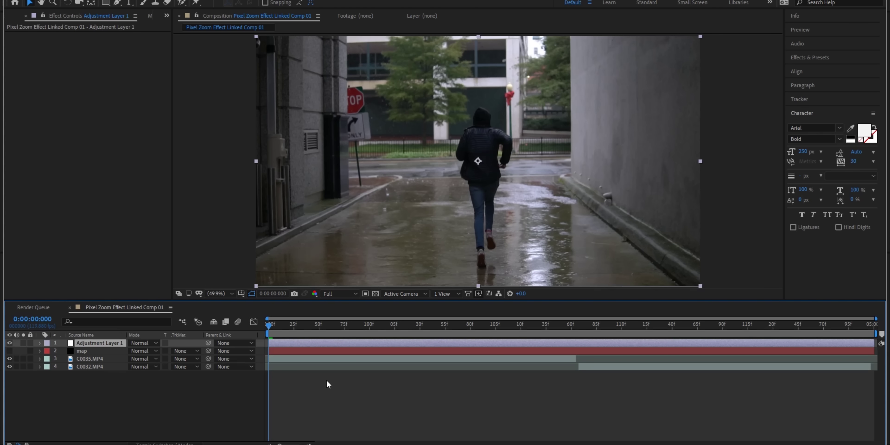
{"action": "key", "text": "ctrl+space"}
{"action": "type", "text": "disp"}
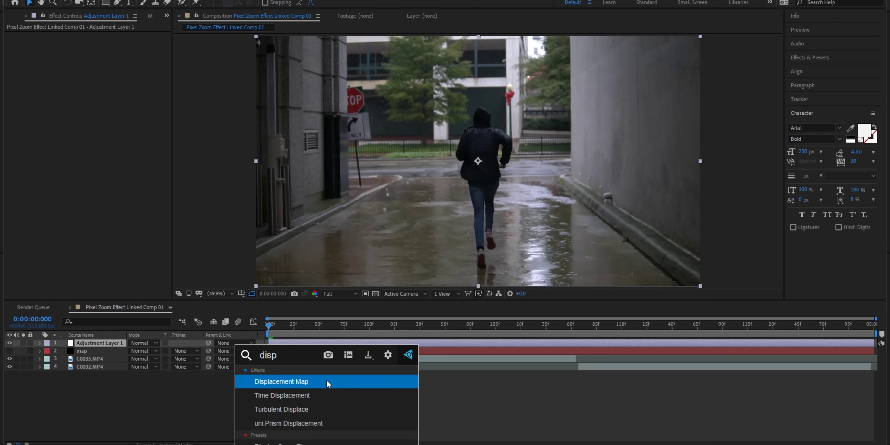
{"action": "left_click", "coordinate": [325, 380]}
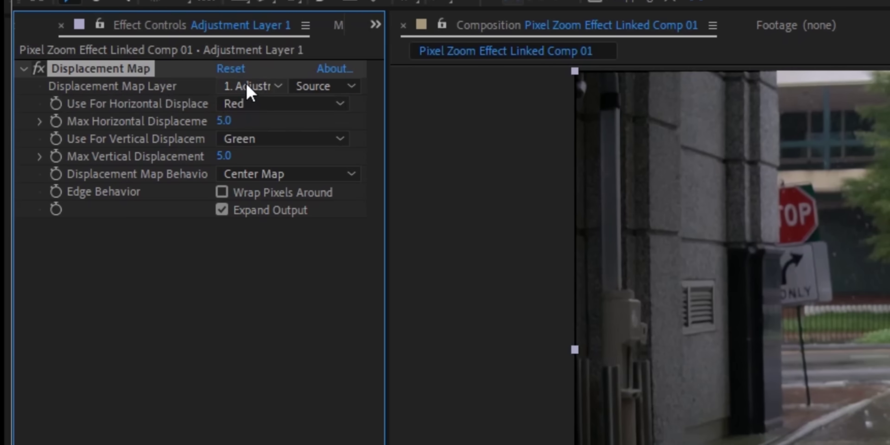
Step: Use the map layer with Effects & Masks as the adjustment layer's displacement map source
{"action": "left_click", "coordinate": [247, 85]}
{"action": "left_click", "coordinate": [318, 166]}
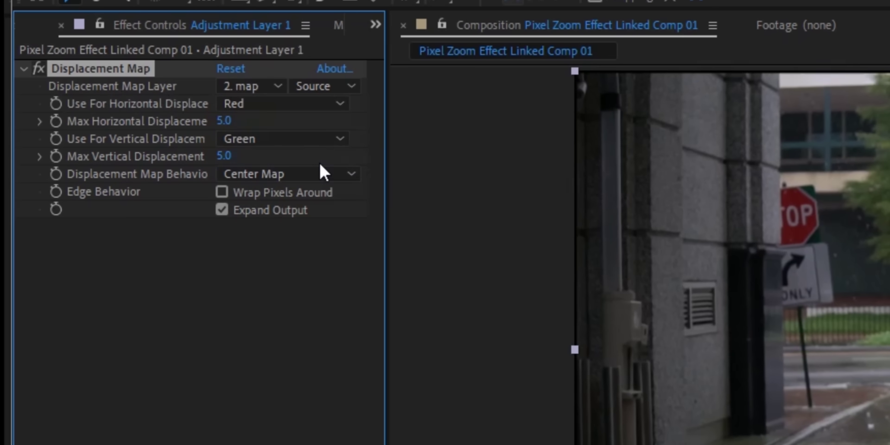
{"action": "left_click", "coordinate": [321, 87]}
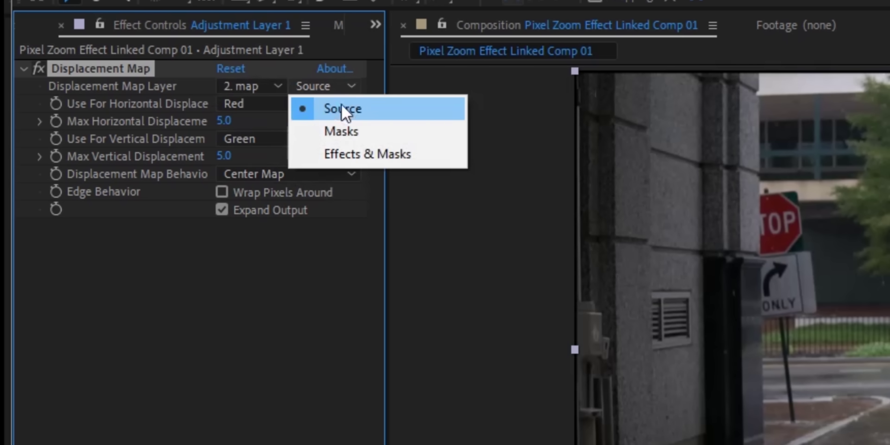
{"action": "left_click", "coordinate": [362, 153]}
Step: Try a max horizontal displacement of 196, undo it, and set the max vertical displacement to 101
{"action": "mouse_move", "coordinate": [226, 122]}
{"action": "left_mouse_down"}
{"action": "mouse_move", "coordinate": [240, 138]}
{"action": "mouse_move", "coordinate": [232, 131]}
{"action": "mouse_move", "coordinate": [304, 128]}
{"action": "mouse_move", "coordinate": [519, 162]}
{"action": "left_mouse_up"}
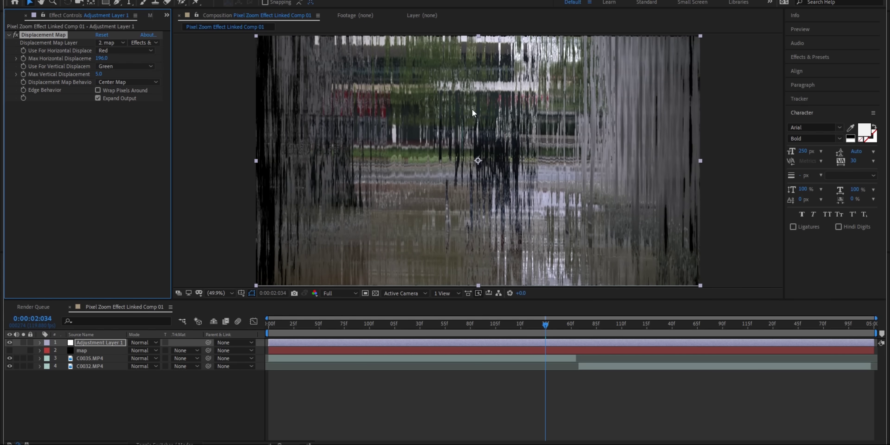
{"action": "key", "text": "ctrl+z"}
{"action": "left_click_drag", "start_coordinate": [99, 74], "coordinate": [162, 79]}
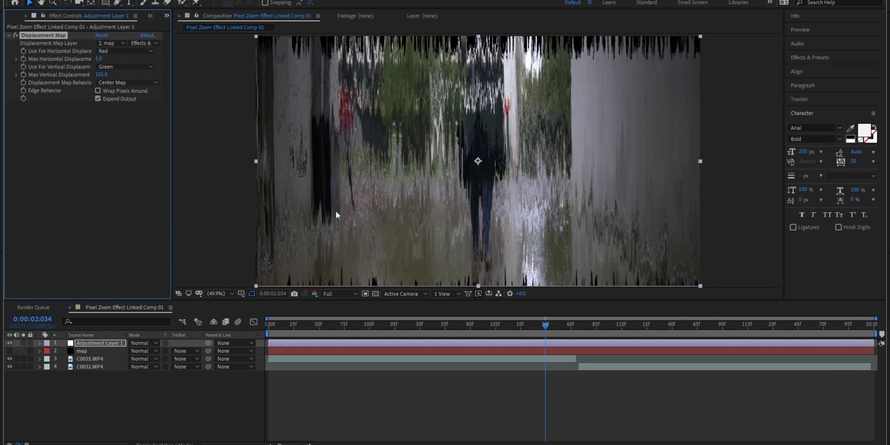
Step: Delete the adjustment layer that carries the Displacement Map effect
{"action": "mouse_move", "coordinate": [544, 325]}
{"action": "left_mouse_down"}
{"action": "mouse_move", "coordinate": [524, 331]}
{"action": "mouse_move", "coordinate": [649, 332]}
{"action": "mouse_move", "coordinate": [527, 328]}
{"action": "left_mouse_up"}
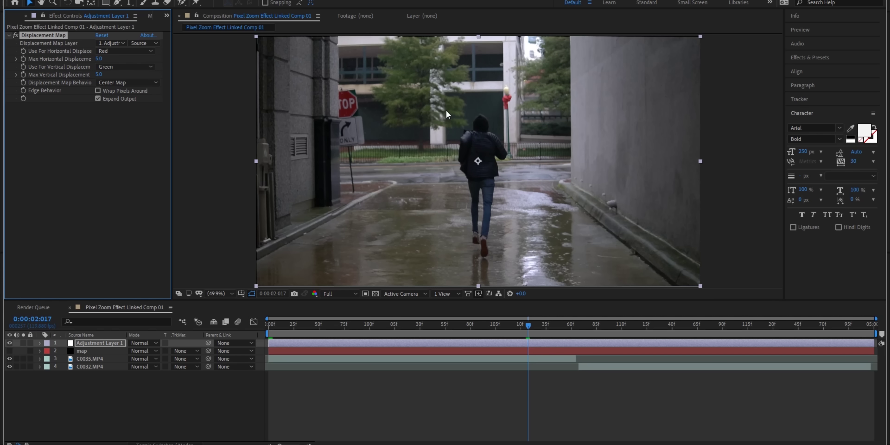
{"action": "left_click", "coordinate": [514, 347]}
{"action": "key", "text": "Delete"}
Step: Duplicate the C0035.MP4 layer and hide the lower copy
{"action": "left_click", "coordinate": [525, 351]}
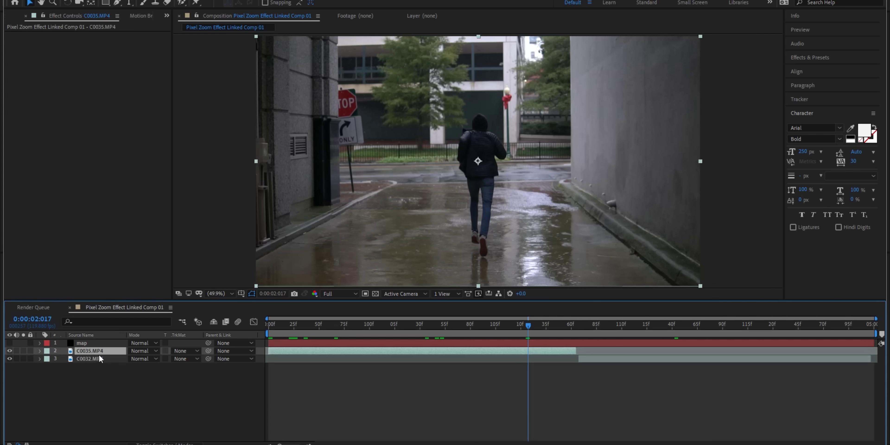
{"action": "key", "text": "ctrl+d"}
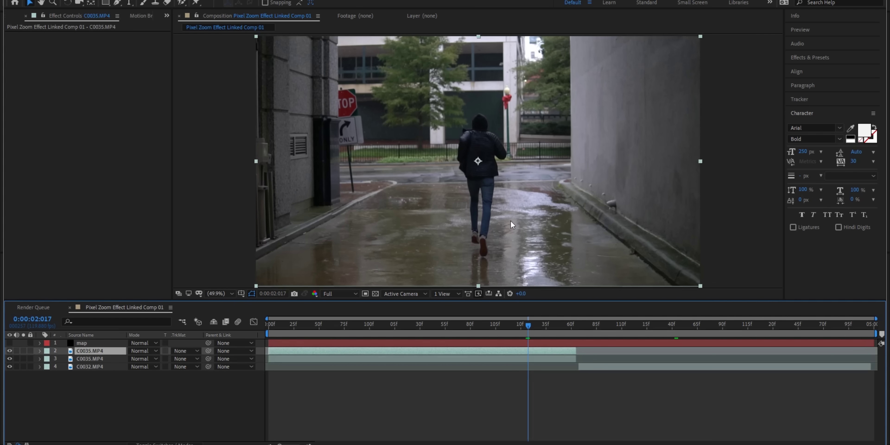
{"action": "left_click", "coordinate": [9, 359]}
Step: Apply the Luma Key effect to the upper C0035.MP4 copy
{"action": "key", "text": "ctrl+space"}
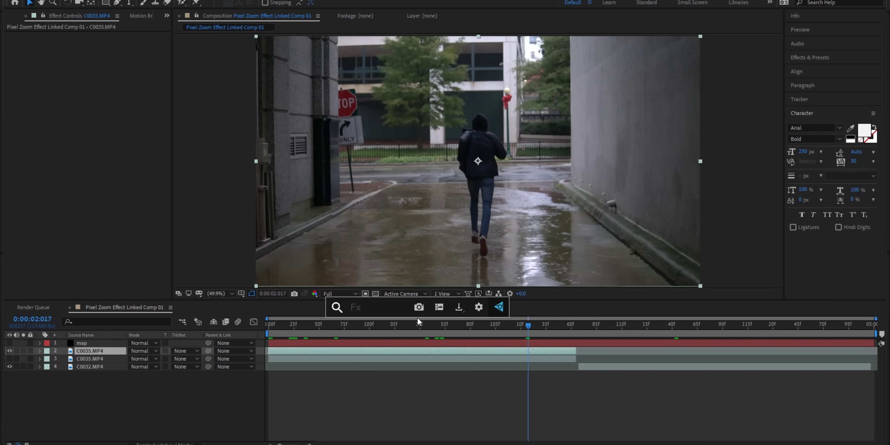
{"action": "type", "text": "luma key"}
{"action": "key", "text": "Return"}
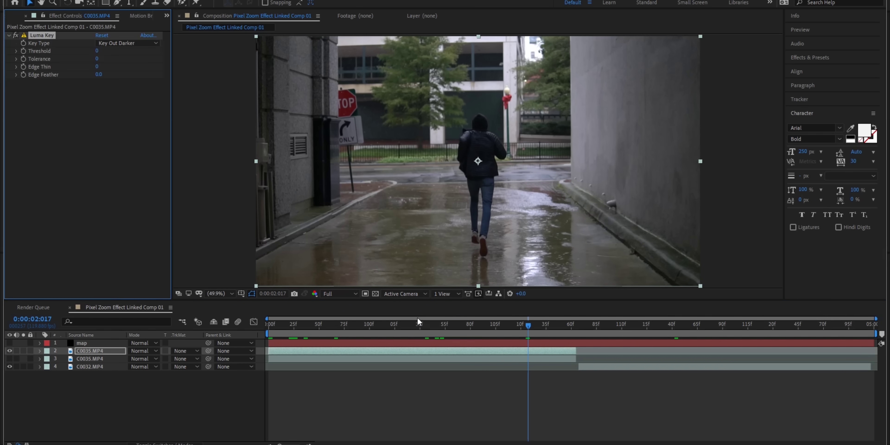
Step: Set the Luma Key to Key Out Brighter with a threshold of 68, and show the lower C0035.MP4 copy again
{"action": "left_click_drag", "start_coordinate": [97, 50], "coordinate": [133, 56]}
{"action": "key", "text": "ctrl+z"}
{"action": "left_click", "coordinate": [125, 44]}
{"action": "left_click", "coordinate": [124, 53]}
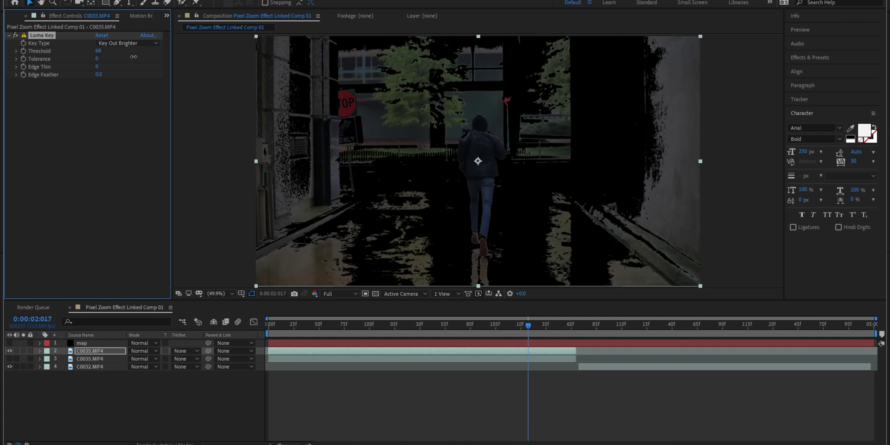
{"action": "left_click", "coordinate": [10, 359]}
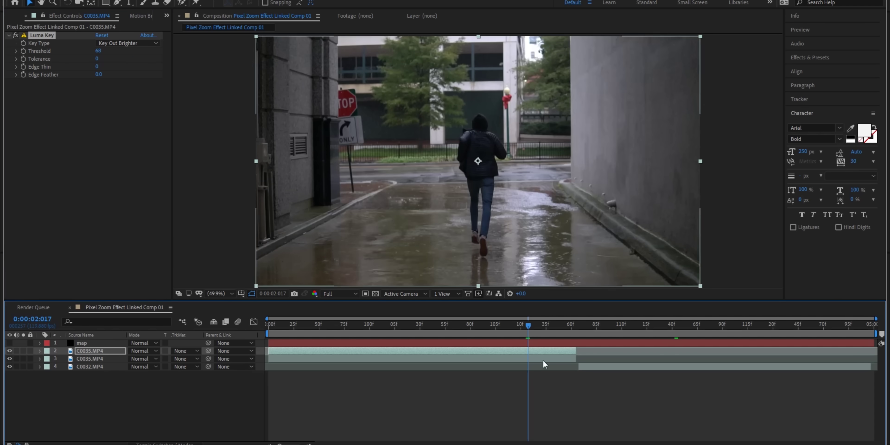
Step: Apply Displacement Map to the keyed C0035.MP4 copy, using the map layer with Effects & Masks as its source
{"action": "key", "text": "ctrl+space"}
{"action": "type", "text": "disp;"}
{"action": "key", "text": "BackSpace"}
{"action": "key", "text": "Return"}
{"action": "left_click", "coordinate": [110, 91]}
{"action": "left_click", "coordinate": [140, 115]}
{"action": "left_click", "coordinate": [143, 90]}
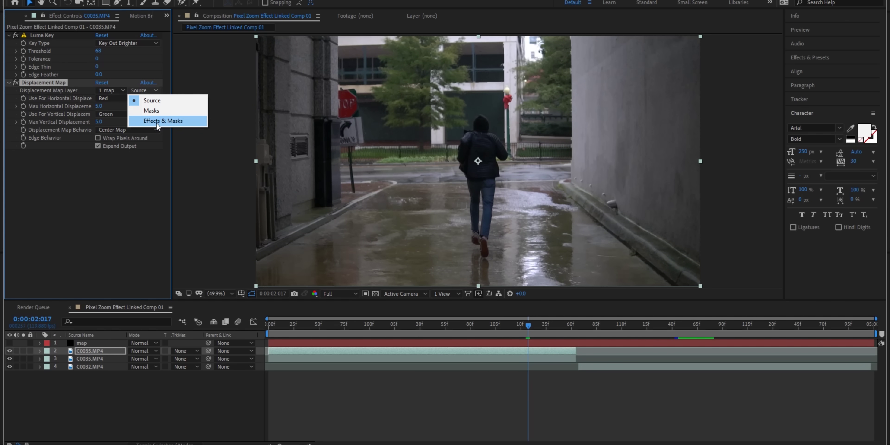
{"action": "left_click", "coordinate": [157, 124]}
Step: Set the keyed copy's max vertical displacement to 74 and play back the result
{"action": "left_click_drag", "start_coordinate": [99, 124], "coordinate": [123, 125]}
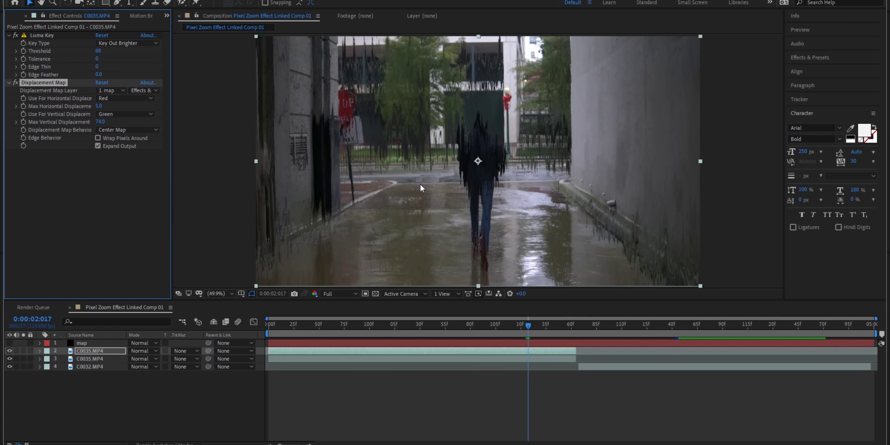
{"action": "left_click", "coordinate": [487, 335]}
{"action": "key", "text": "space"}
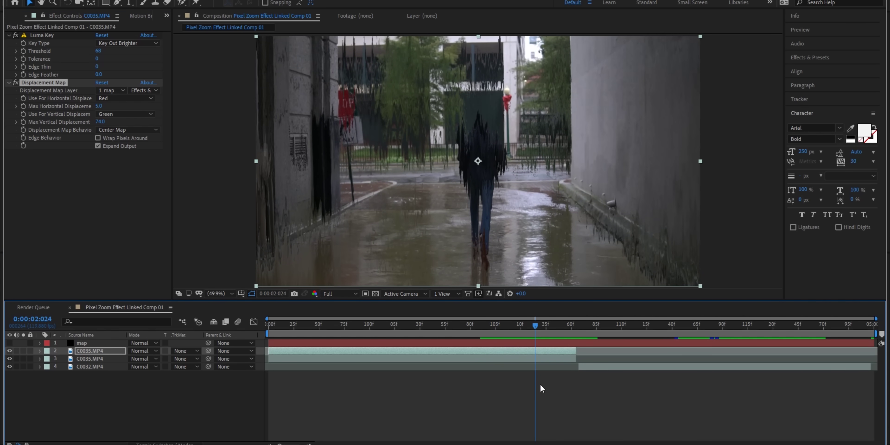
Step: Show the map layer and set its Fractal Noise Evolution to 2x+191°
{"action": "left_click", "coordinate": [531, 343]}
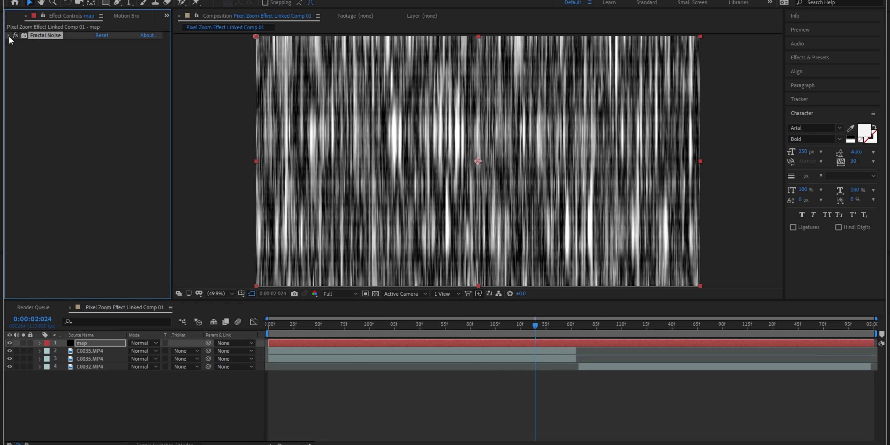
{"action": "left_click_drag", "start_coordinate": [535, 326], "coordinate": [517, 327]}
{"action": "left_click_drag", "start_coordinate": [103, 205], "coordinate": [531, 202]}
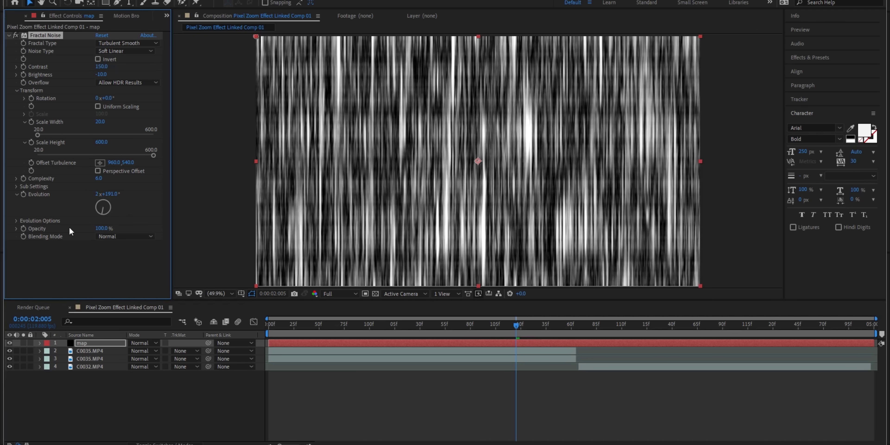
Step: Undo the last Evolution change, drive the map's Fractal Noise Evolution with the expression time*(250), and play back the noise
{"action": "key", "text": "ctrl+z"}
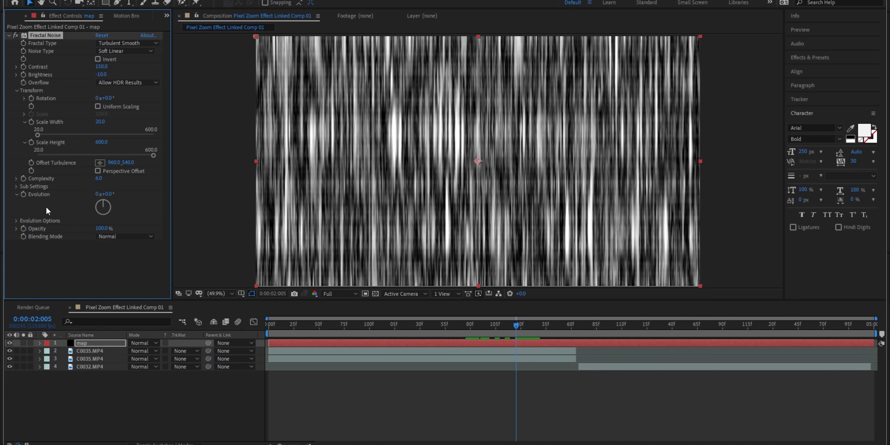
{"action": "left_click", "coordinate": [23, 196], "text": "alt"}
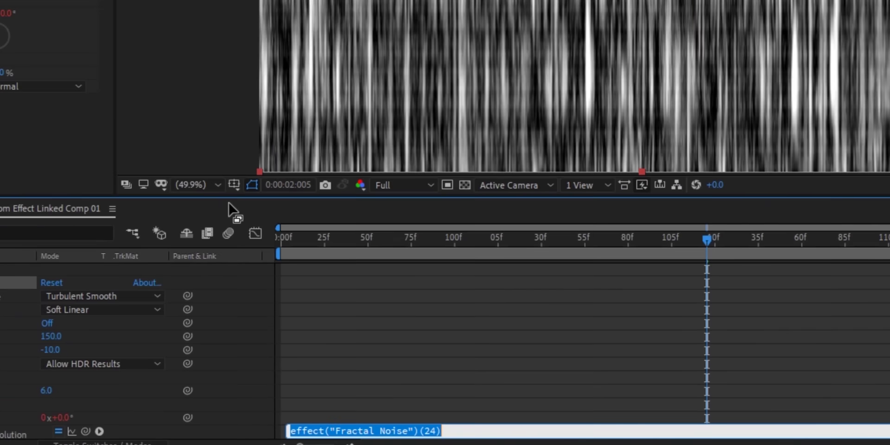
{"action": "type", "text": "time"}
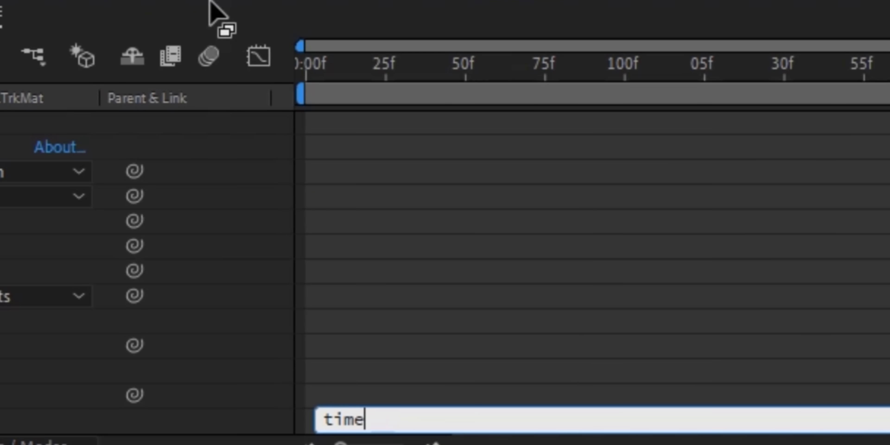
{"action": "type", "text": "*("}
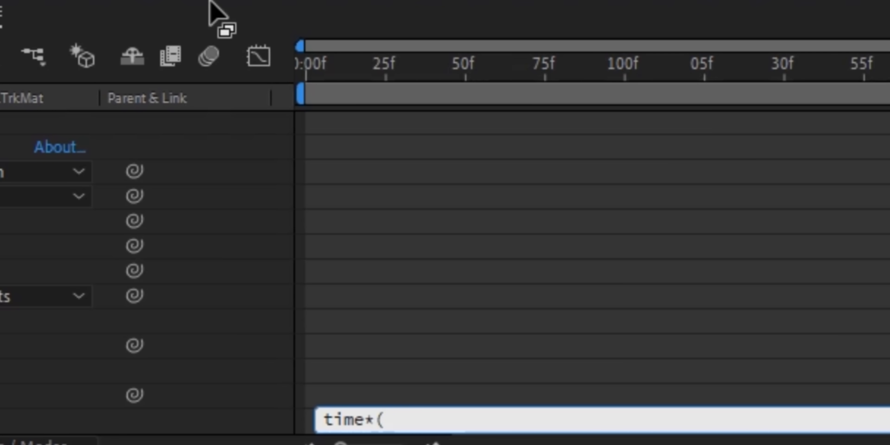
{"action": "type", "text": "2050"}
{"action": "key", "text": "BackSpace"}
{"action": "key", "text": "BackSpace"}
{"action": "key", "text": "BackSpace"}
{"action": "type", "text": "50)"}
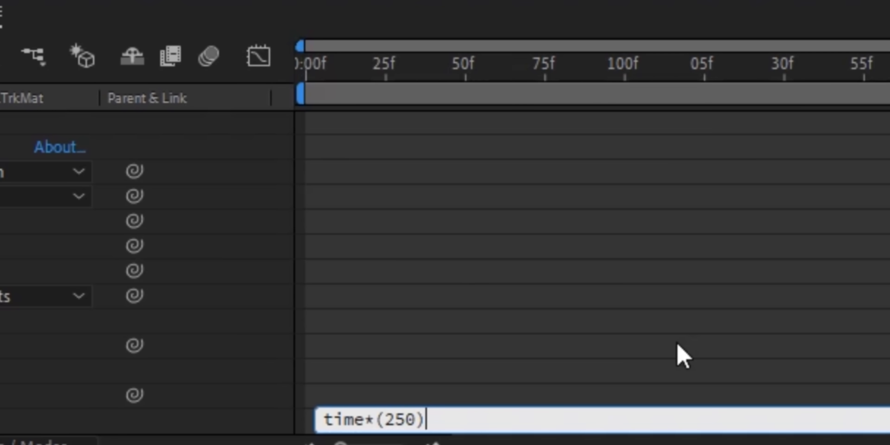
{"action": "left_click", "coordinate": [771, 68]}
{"action": "key", "text": "space"}
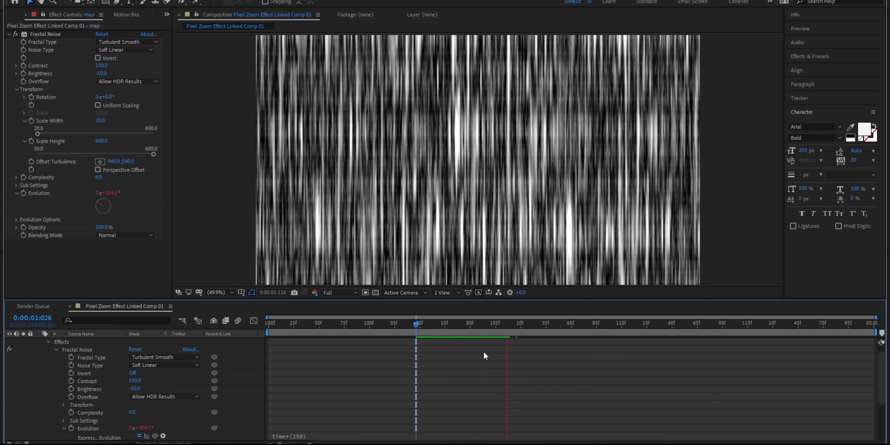
{"action": "key", "text": "space"}
{"action": "left_click_drag", "start_coordinate": [481, 327], "coordinate": [426, 331]}
{"action": "key", "text": "space"}
{"action": "key", "text": "space"}
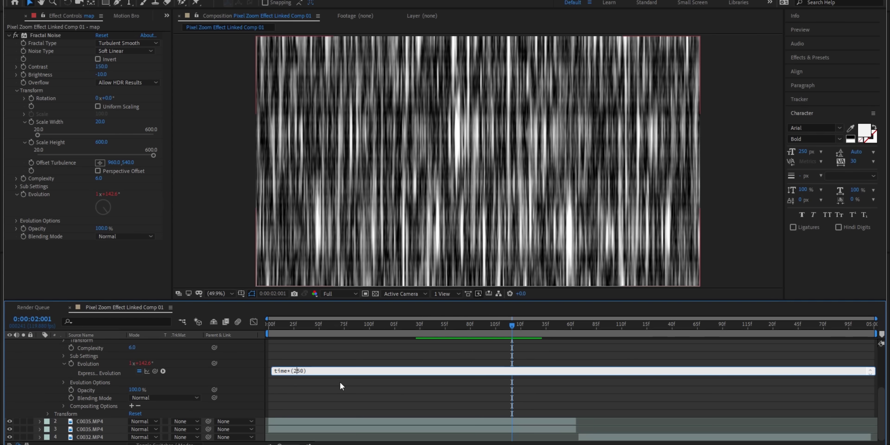
Step: Change the Evolution expression to time*(2500) and play back the noise again
{"action": "type", "text": "0"}
{"action": "left_click", "coordinate": [438, 361]}
{"action": "mouse_move", "coordinate": [450, 325]}
{"action": "left_mouse_down"}
{"action": "mouse_move", "coordinate": [432, 328]}
{"action": "mouse_move", "coordinate": [451, 329]}
{"action": "left_mouse_up"}
{"action": "key", "text": "space"}
{"action": "key", "text": "space"}
Step: Give the map's Fractal Noise Complexity the expression time*(2500)
{"action": "left_click", "coordinate": [17, 178]}
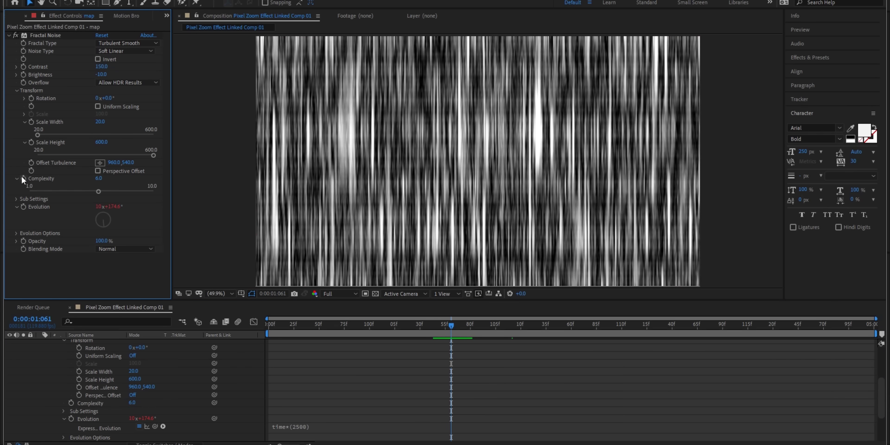
{"action": "left_click", "coordinate": [22, 176], "text": "alt"}
{"action": "type", "text": "time"}
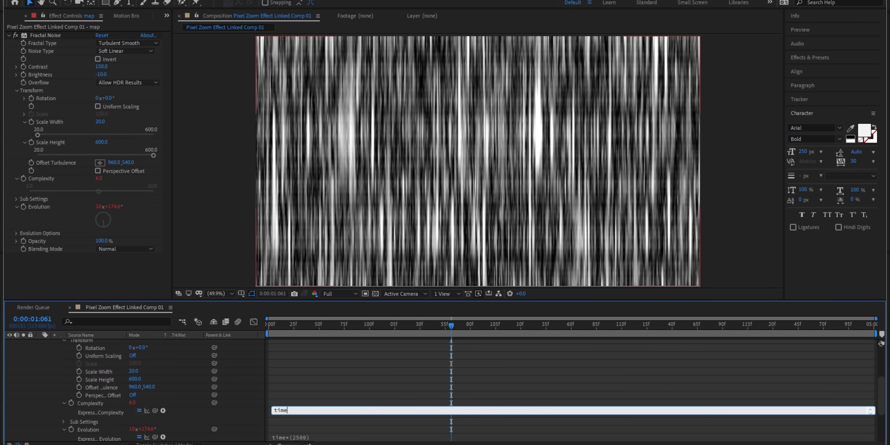
{"action": "type", "text": "*(25000"}
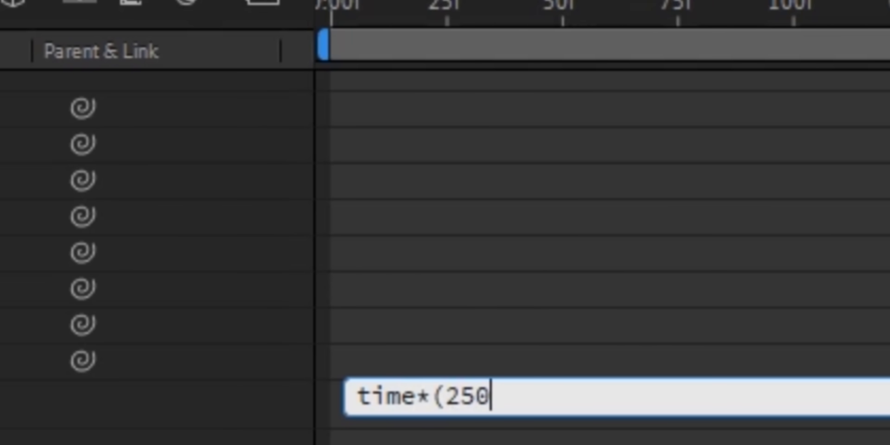
{"action": "key", "text": "BackSpace"}
{"action": "type", "text": ")"}
{"action": "left_click", "coordinate": [773, 153]}
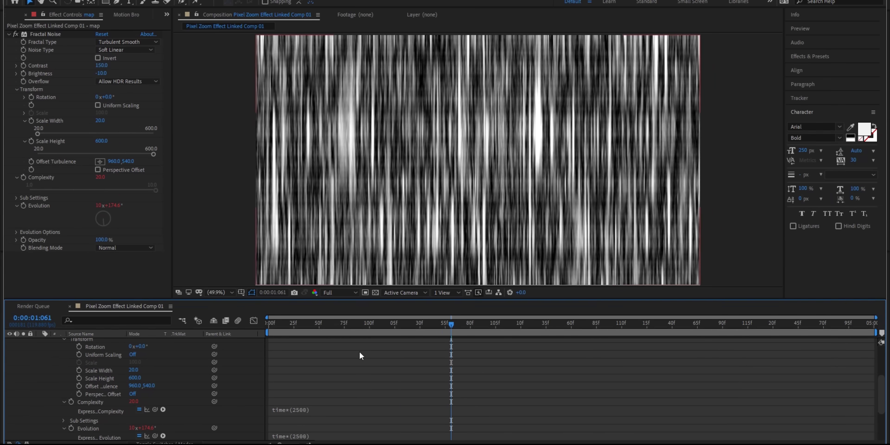
Step: Hide the map layer and play back the displaced footage from 0:00:01:008
{"action": "key", "text": "space"}
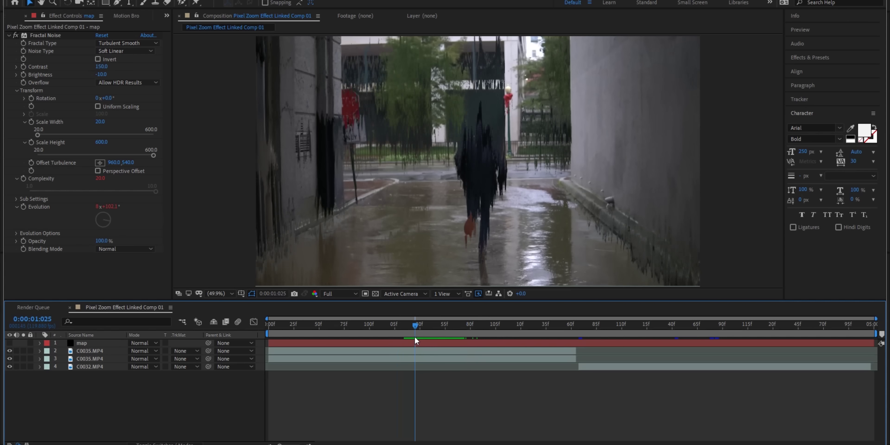
{"action": "left_click_drag", "start_coordinate": [414, 338], "coordinate": [398, 338]}
{"action": "key", "text": "space"}
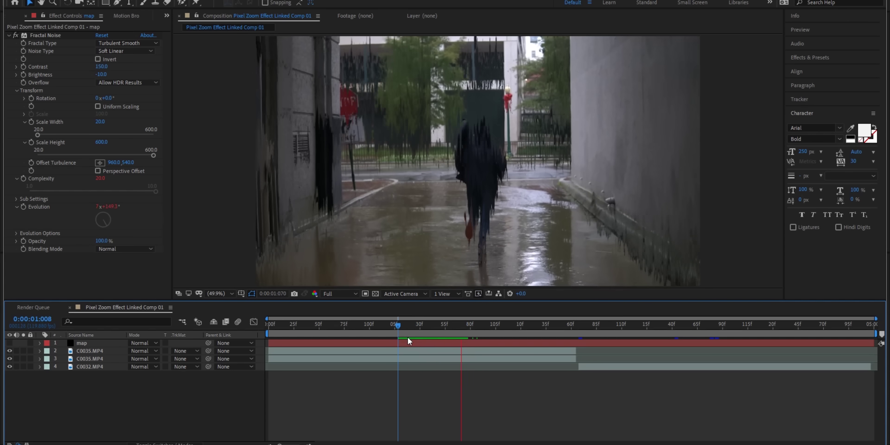
Step: Keyframe the keyed C0035.MP4 copy's Luma Key Threshold from 0 at 0:00:01:079 to 68 at 0:00:02:063
{"action": "left_click", "coordinate": [407, 351]}
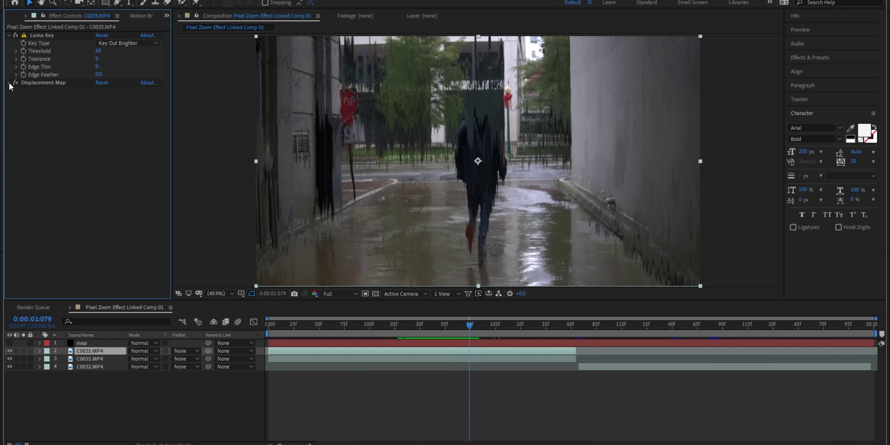
{"action": "left_click", "coordinate": [24, 52]}
{"action": "left_click_drag", "start_coordinate": [97, 52], "coordinate": [69, 52]}
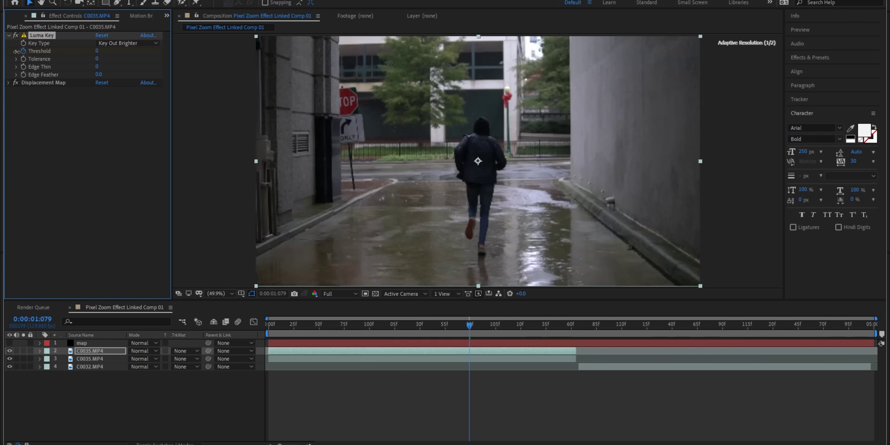
{"action": "left_click_drag", "start_coordinate": [528, 326], "coordinate": [568, 337]}
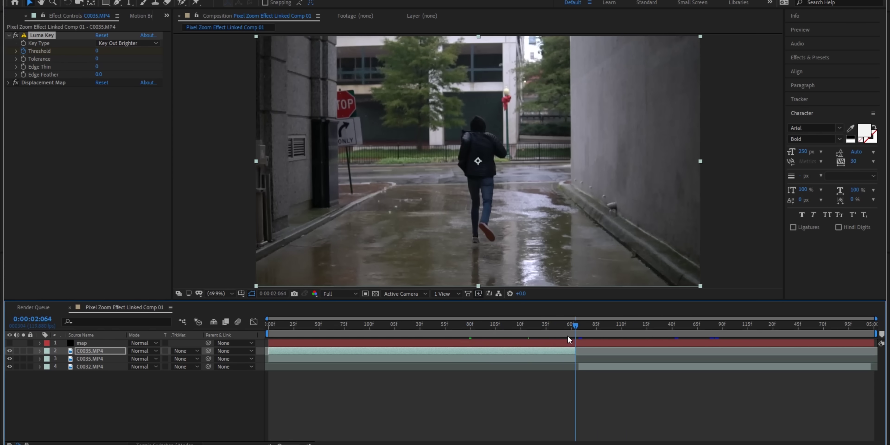
{"action": "key", "text": "Page_Up"}
{"action": "left_click", "coordinate": [97, 52]}
{"action": "type", "text": "68"}
{"action": "key", "text": "Return"}
Step: Set the preview resolution to Third and play back the Threshold animation
{"action": "left_click", "coordinate": [340, 293]}
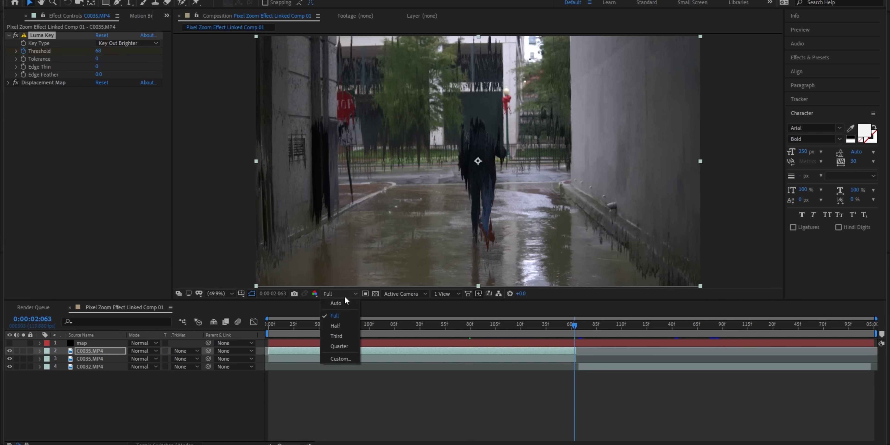
{"action": "left_click", "coordinate": [335, 336]}
{"action": "left_click_drag", "start_coordinate": [494, 336], "coordinate": [478, 337]}
{"action": "key", "text": "space"}
Step: Reveal the keyed copy's keyframes and move its last Threshold keyframe earlier to 0:00:02:023
{"action": "left_click", "coordinate": [534, 335]}
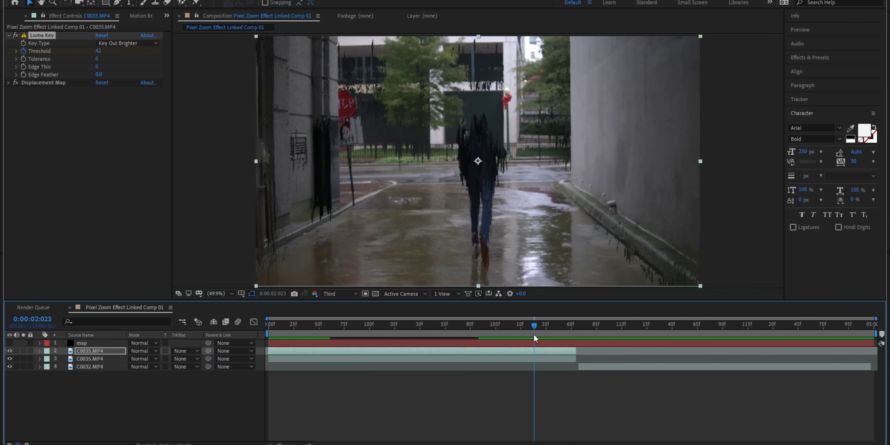
{"action": "key", "text": "u"}
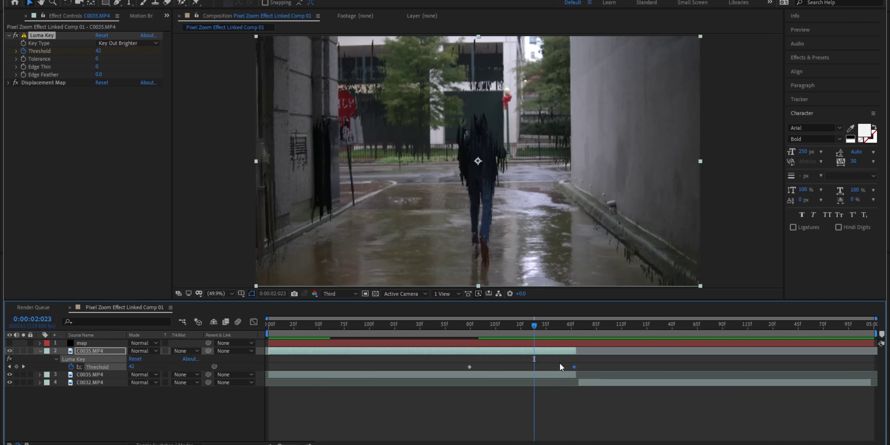
{"action": "left_click_drag", "start_coordinate": [573, 367], "coordinate": [534, 367]}
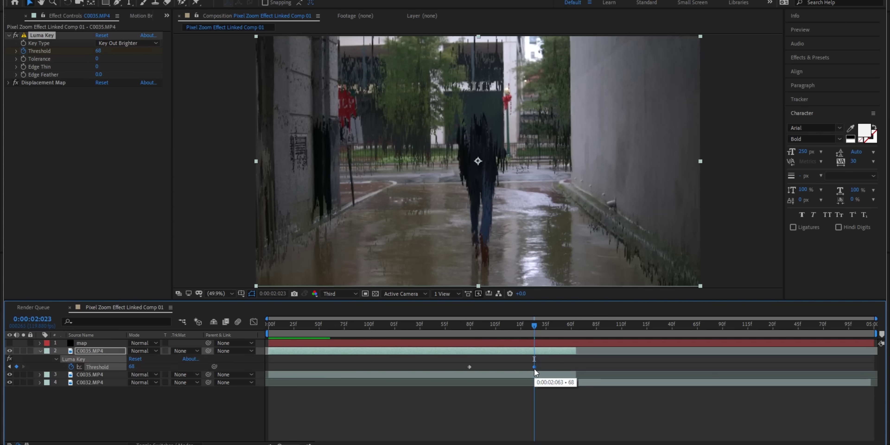
Step: Add a Threshold keyframe of 205 at the end of the keyed copy, shift the middle keyframe slightly later, and play back
{"action": "left_click_drag", "start_coordinate": [534, 328], "coordinate": [570, 334]}
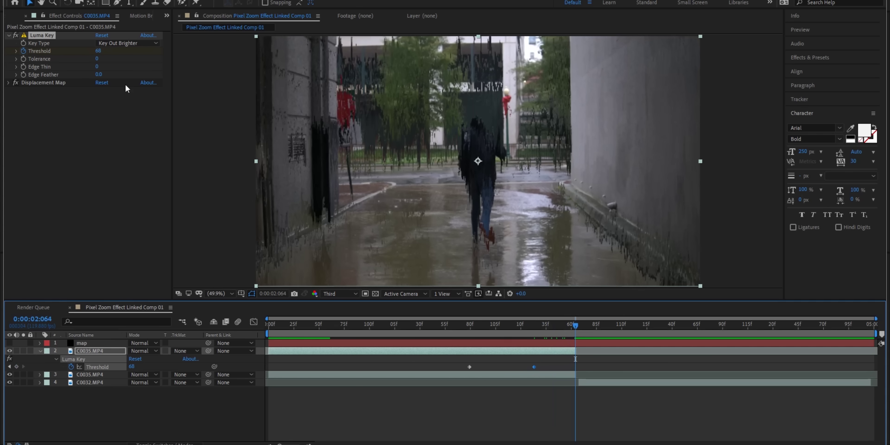
{"action": "mouse_move", "coordinate": [98, 53]}
{"action": "left_mouse_down"}
{"action": "mouse_move", "coordinate": [504, 356]}
{"action": "mouse_move", "coordinate": [552, 369]}
{"action": "left_mouse_up"}
{"action": "left_click", "coordinate": [515, 326]}
{"action": "key", "text": "space"}
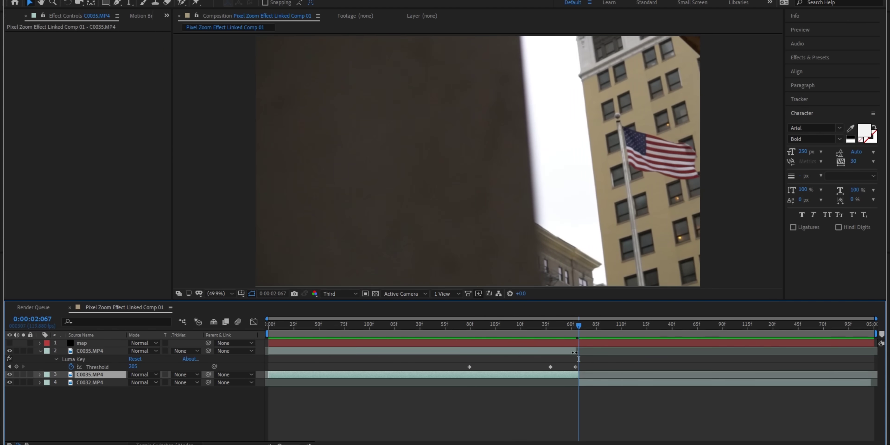
Step: Extend the keyed C0035.MP4 copy's end to 0:00:02:067 so it meets the start of C0032.MP4
{"action": "left_click", "coordinate": [575, 352], "text": "shift"}
{"action": "left_click_drag", "start_coordinate": [575, 352], "coordinate": [579, 375]}
{"action": "left_click", "coordinate": [581, 368]}
Step: Duplicate C0032.MP4 and copy the Luma Key and Displacement Map from the keyed C0035.MP4 copy onto the upper duplicate
{"action": "left_click", "coordinate": [589, 384]}
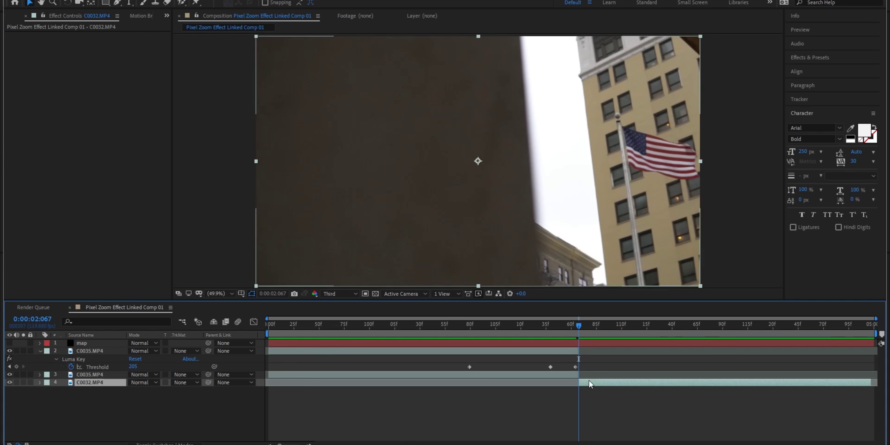
{"action": "key", "text": "ctrl+d"}
{"action": "left_click", "coordinate": [546, 353]}
{"action": "left_click", "coordinate": [40, 38]}
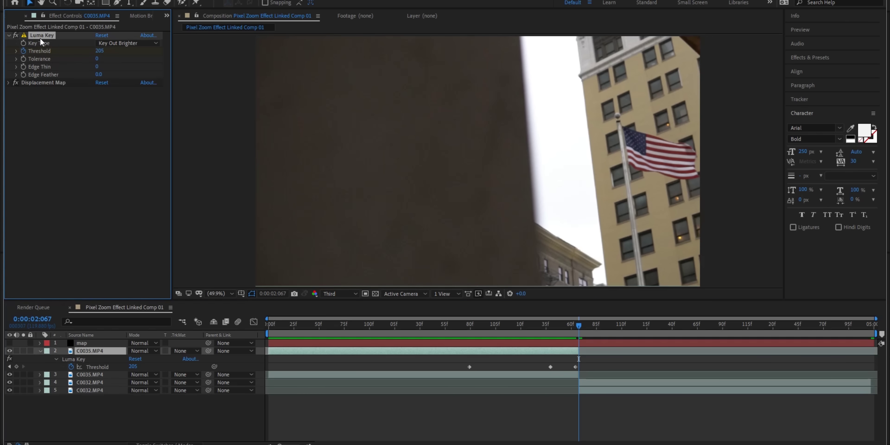
{"action": "left_click", "coordinate": [45, 84], "text": "ctrl"}
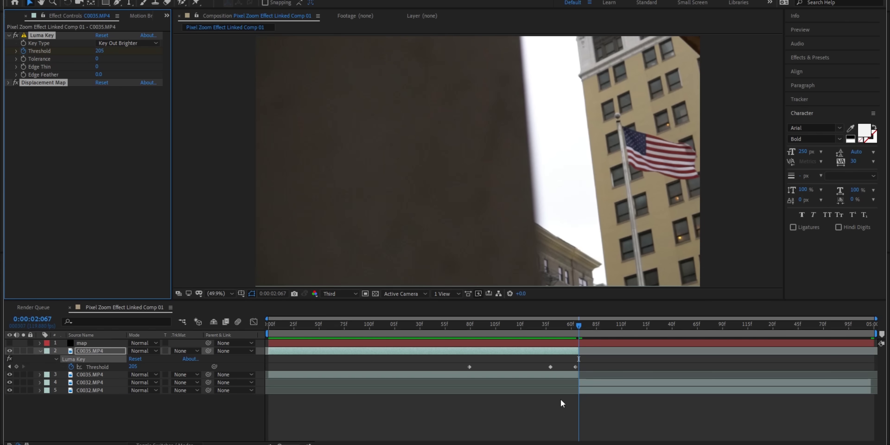
{"action": "left_click", "coordinate": [592, 384]}
{"action": "key", "text": "ctrl+v"}
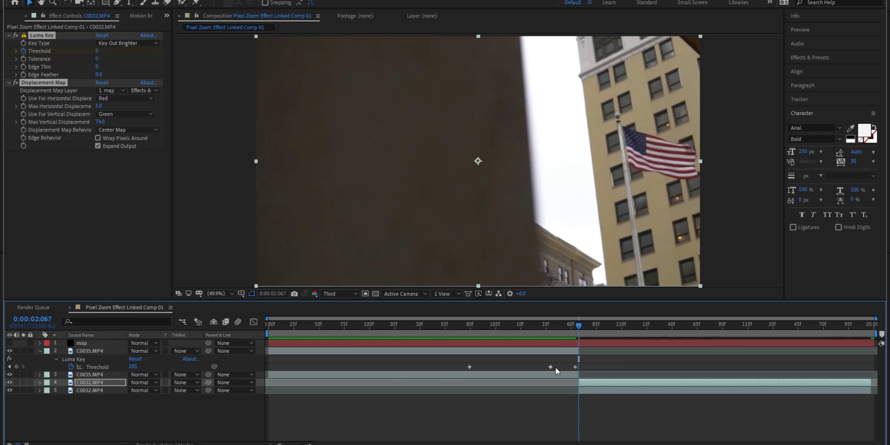
Step: Time-reverse all Threshold keyframes on the upper C0032.MP4 copy and play back the transition between the two clips
{"action": "key", "text": "u"}
{"action": "left_click_drag", "start_coordinate": [704, 397], "coordinate": [541, 405]}
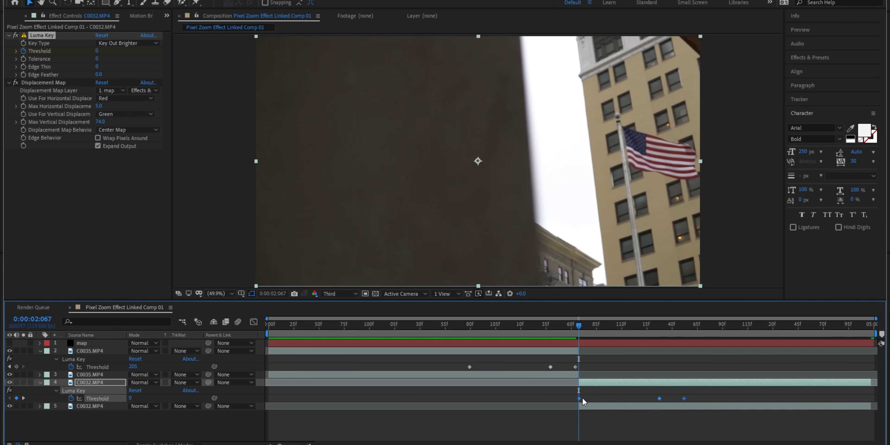
{"action": "right_click", "coordinate": [578, 399]}
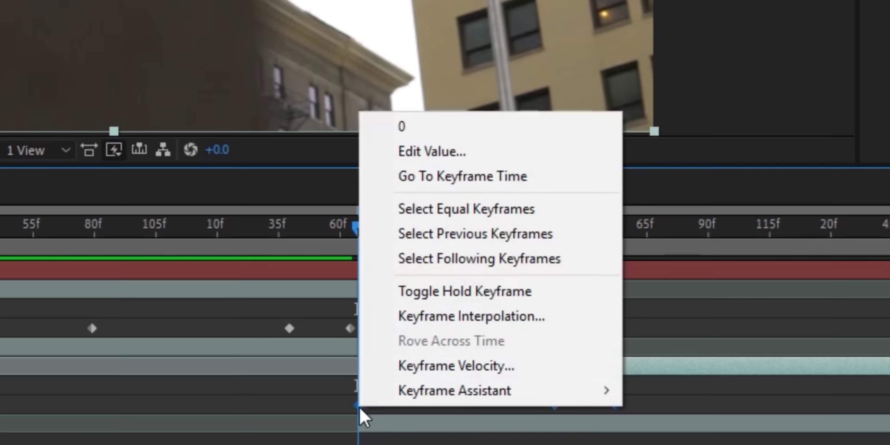
{"action": "mouse_move", "coordinate": [598, 394]}
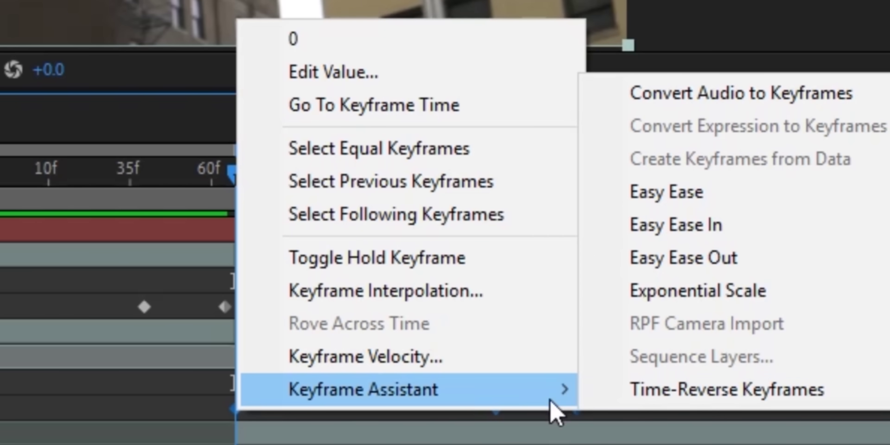
{"action": "left_click", "coordinate": [632, 397]}
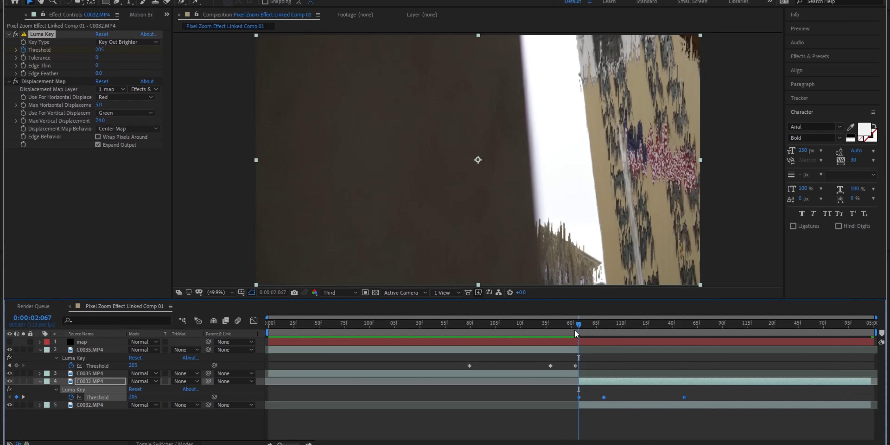
{"action": "left_click", "coordinate": [427, 332]}
{"action": "key", "text": "space"}
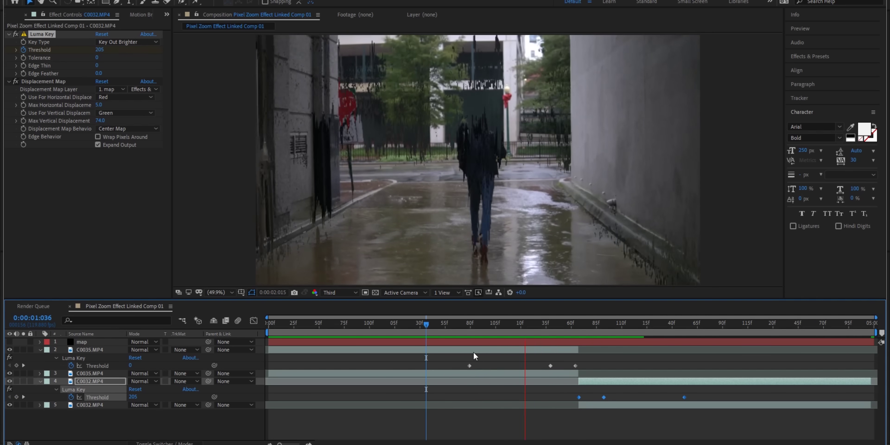
{"action": "left_click", "coordinate": [468, 326]}
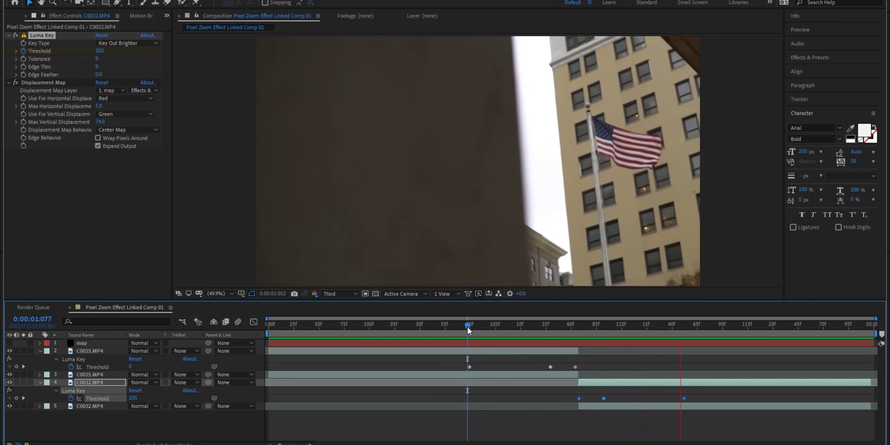
{"action": "key", "text": "space"}
{"action": "key", "text": "space"}
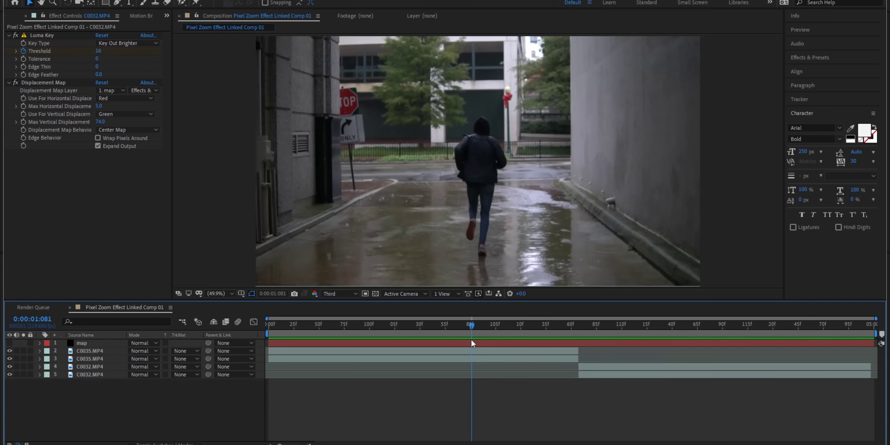
{"action": "key", "text": "space"}
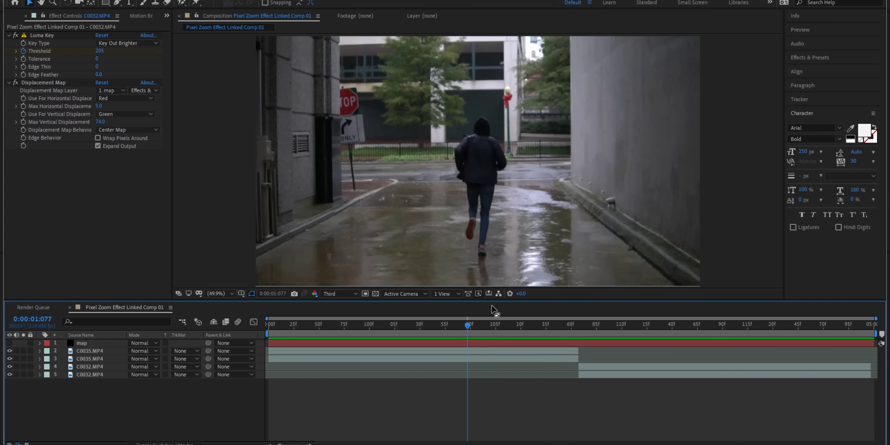
Step: Pre-compose the two C0035.MP4 layers as Pre-comp 1 and trim its end at 0:00:02:067
{"action": "right_click", "coordinate": [492, 356]}
{"action": "left_click", "coordinate": [546, 310]}
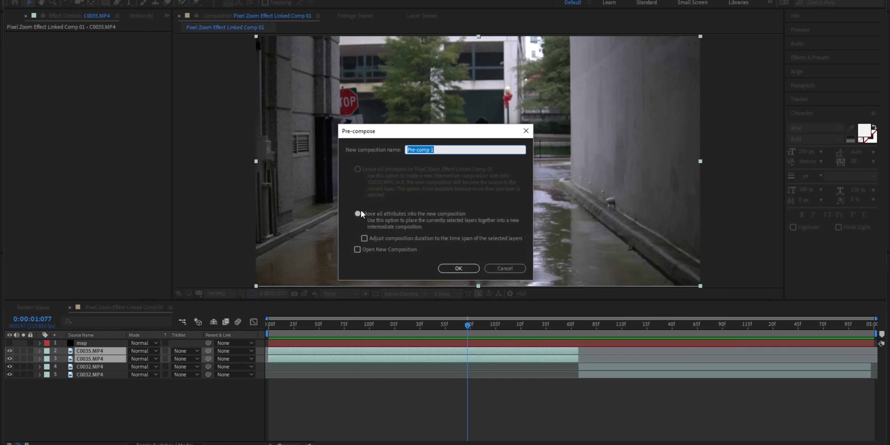
{"action": "left_click", "coordinate": [453, 272]}
{"action": "left_click", "coordinate": [579, 328]}
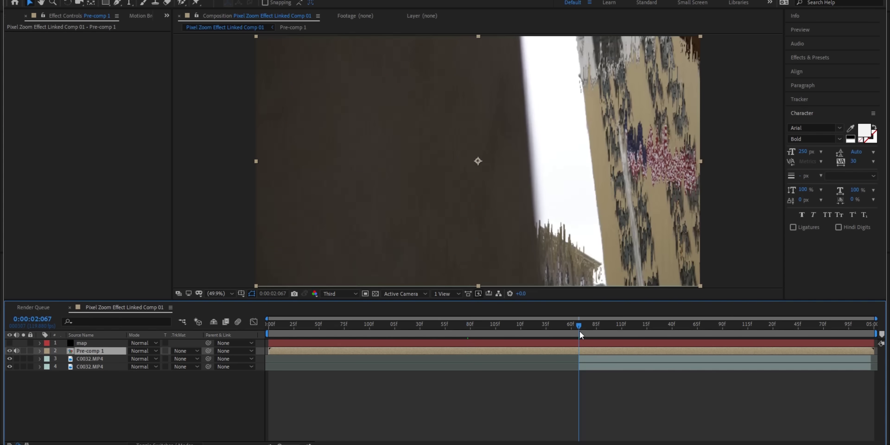
{"action": "key", "text": "Delete"}
Step: Pre-compose the two C0032.MP4 layers as Pre-comp 2, split it at 0:00:02:067 and delete the earlier part
{"action": "left_click", "coordinate": [596, 358]}
{"action": "left_click", "coordinate": [596, 366], "text": "shift"}
{"action": "key", "text": "ctrl+shift+c"}
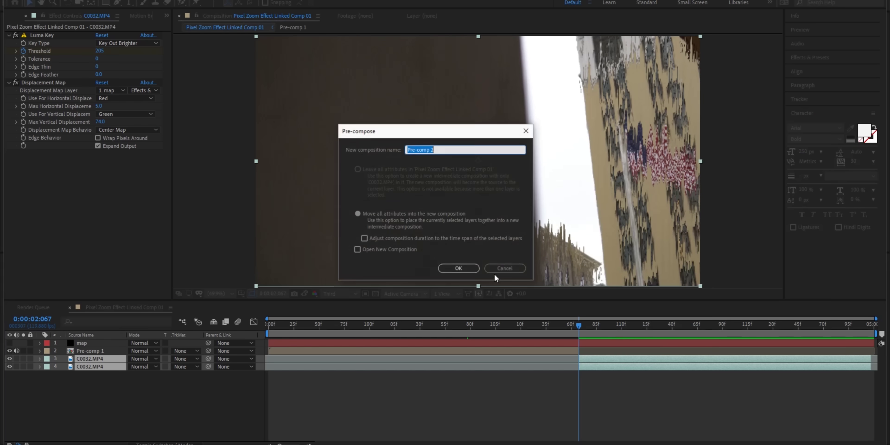
{"action": "left_click", "coordinate": [453, 267]}
{"action": "key", "text": "ctrl+shift+d"}
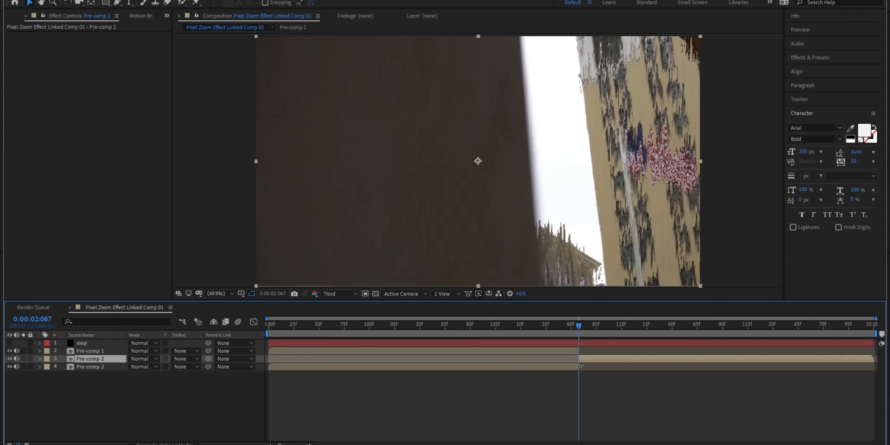
{"action": "left_click", "coordinate": [581, 366]}
{"action": "key", "text": "Delete"}
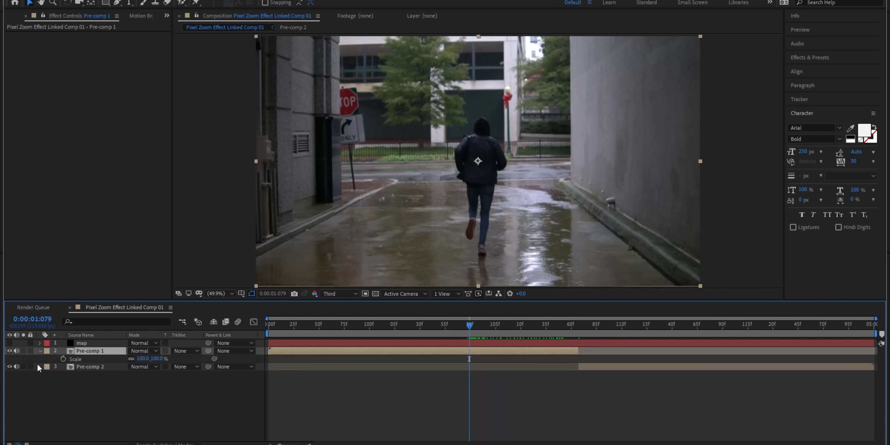
Step: Keyframe Pre-comp 1's Scale from 100% at 0:00:01:079 to 200% at 0:00:02:066
{"action": "left_click", "coordinate": [578, 332]}
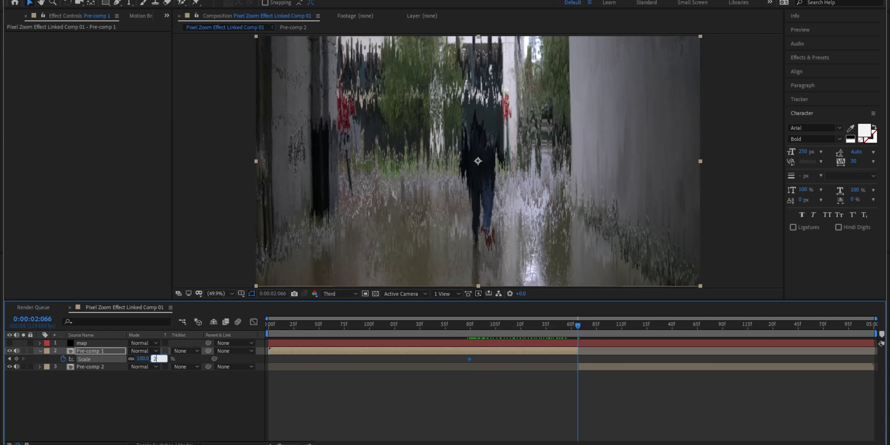
{"action": "left_click", "coordinate": [162, 358]}
{"action": "type", "text": "200"}
{"action": "key", "text": "Return"}
{"action": "key", "text": "Page_Down"}
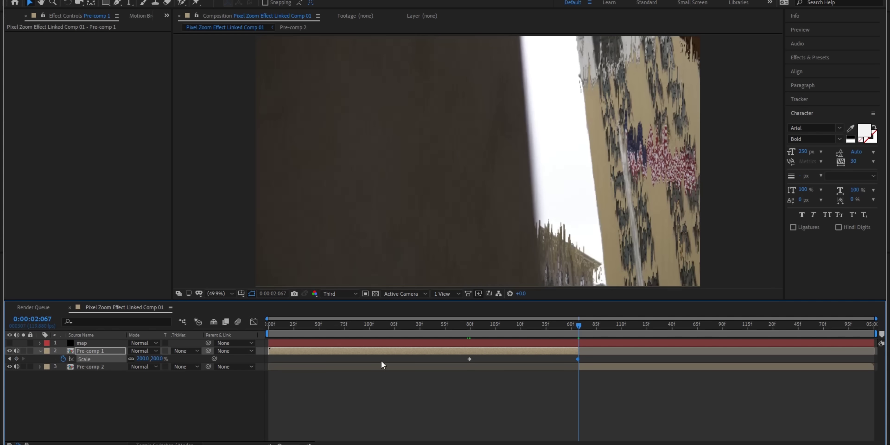
Step: Apply Motion Tile with 200 output width and height and mirrored edges to Pre-comp 2, and keyframe its Scale at 50% on 0:00:02:067
{"action": "left_click", "coordinate": [630, 369]}
{"action": "key", "text": "ctrl+space"}
{"action": "type", "text": "oti"}
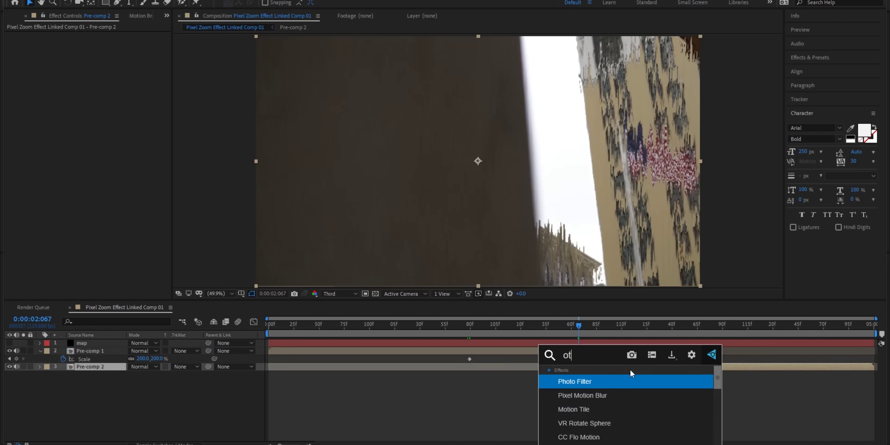
{"action": "key", "text": "Return"}
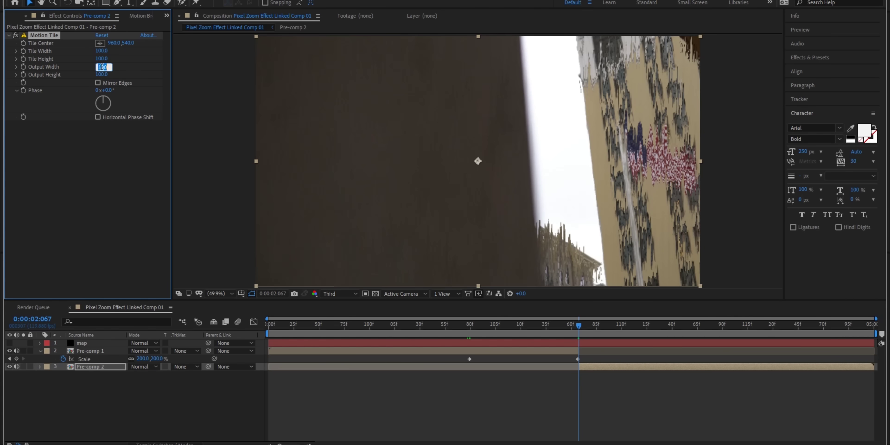
{"action": "key", "text": "s"}
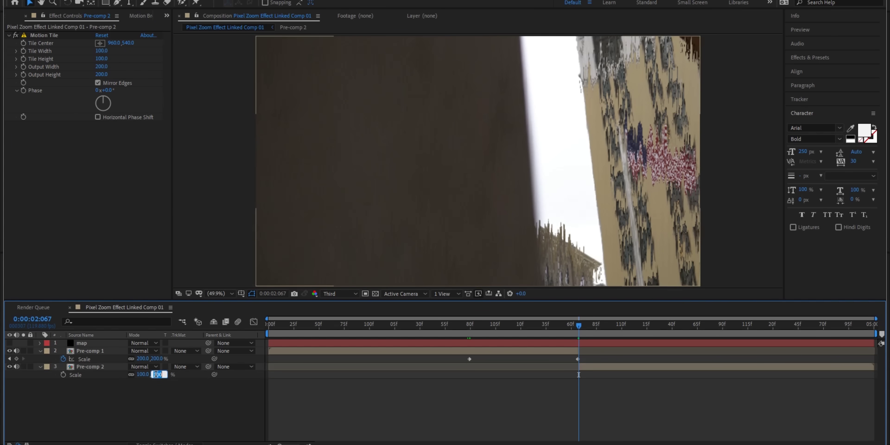
{"action": "key", "text": "Return"}
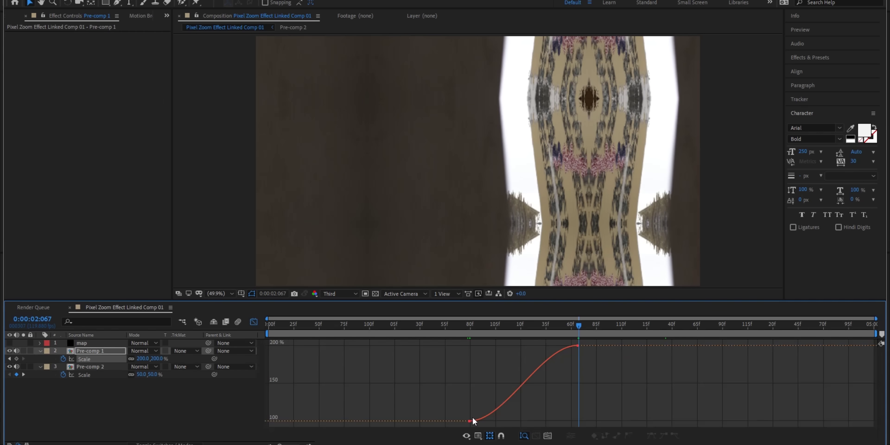
Step: Steepen the eased Scale curve of Pre-comp 1 in the graph and ease Pre-comp 2's Scale keyframes
{"action": "left_click", "coordinate": [469, 421]}
{"action": "left_click_drag", "start_coordinate": [504, 420], "coordinate": [578, 425]}
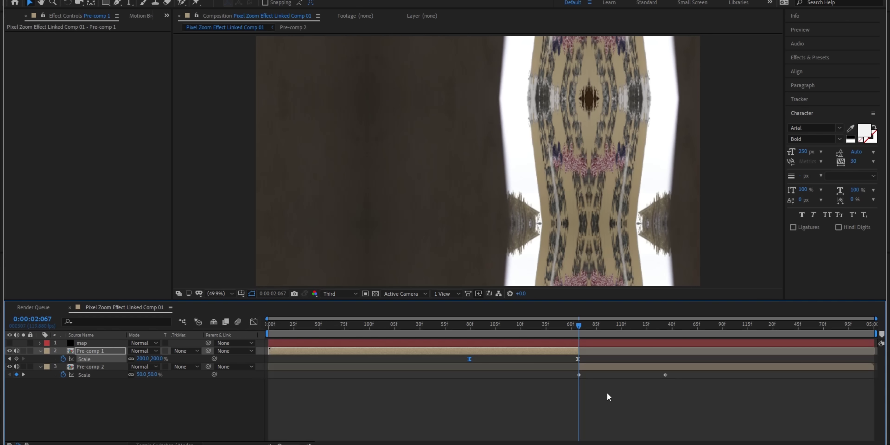
{"action": "left_click_drag", "start_coordinate": [693, 384], "coordinate": [580, 368]}
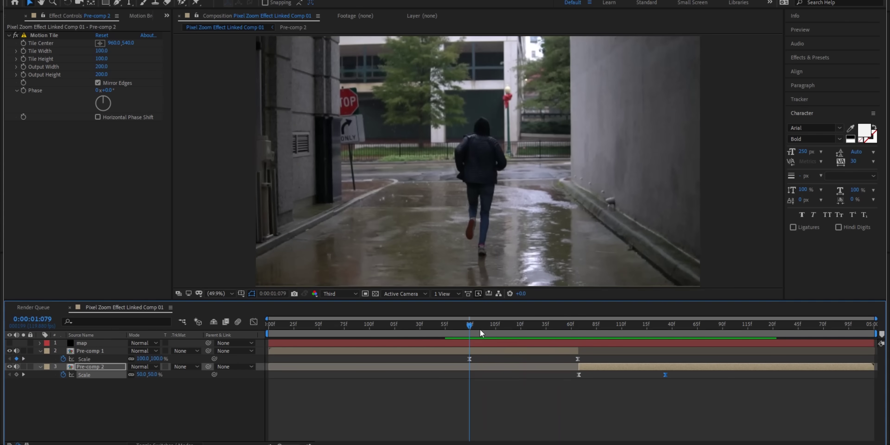
Step: Add an adjustment layer with CC Force Motion Blur on top and preview the transition at quarter resolution
{"action": "left_click", "coordinate": [512, 382]}
{"action": "key", "text": "ctrl+alt+y"}
{"action": "key", "text": "ctrl+space"}
{"action": "type", "text": "cc for"}
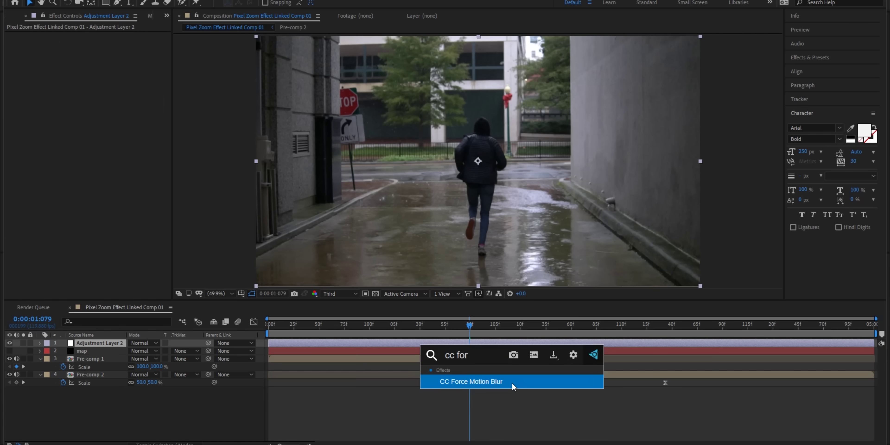
{"action": "key", "text": "Return"}
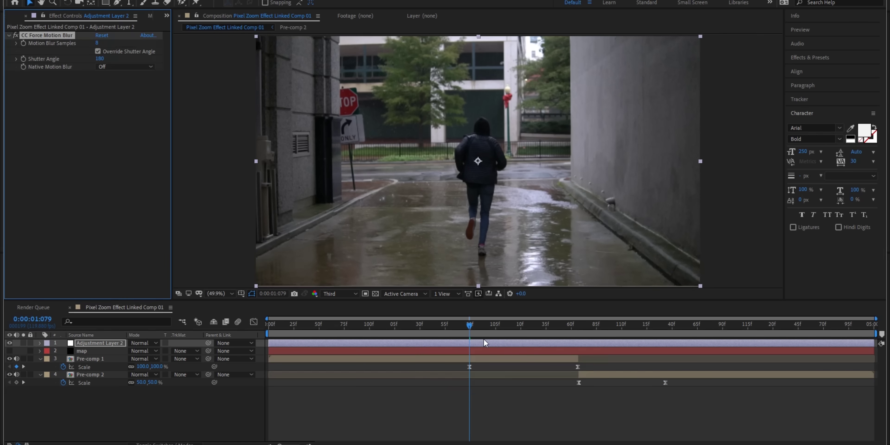
{"action": "key", "text": "a"}
{"action": "left_click", "coordinate": [478, 328]}
{"action": "key", "text": "space"}
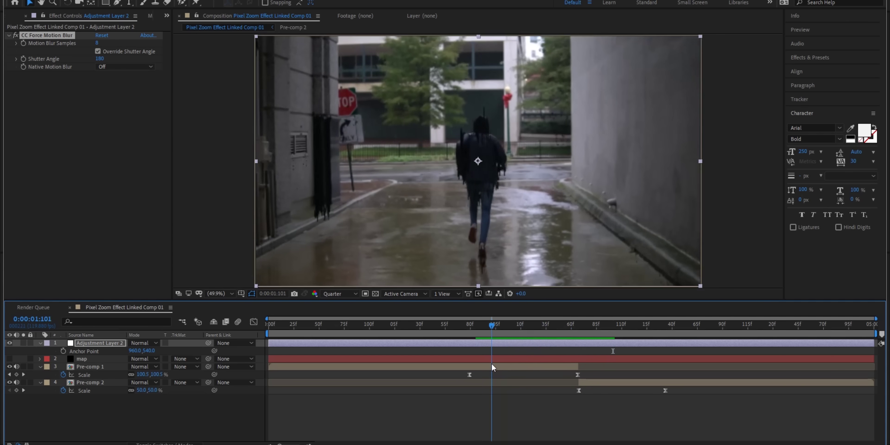
{"action": "left_click_drag", "start_coordinate": [541, 324], "coordinate": [517, 326]}
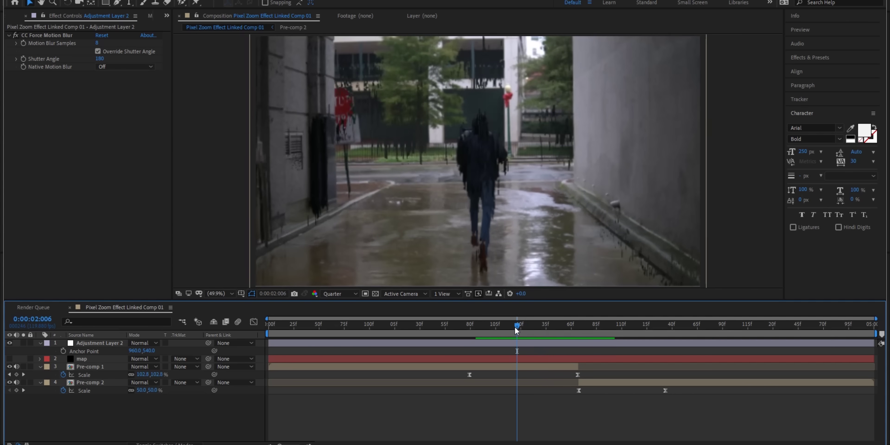
Step: Add a second adjustment layer above all layers and apply the Tint effect to it
{"action": "key", "text": "ctrl+alt+y"}
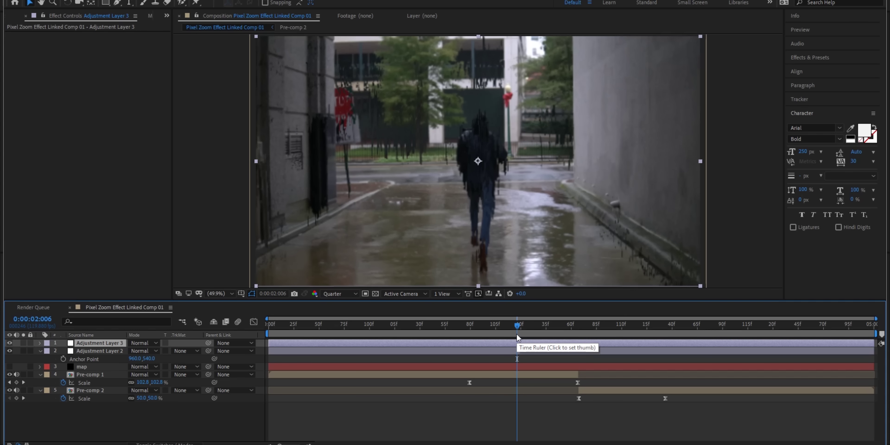
{"action": "key", "text": "ctrl+space"}
{"action": "type", "text": "tint"}
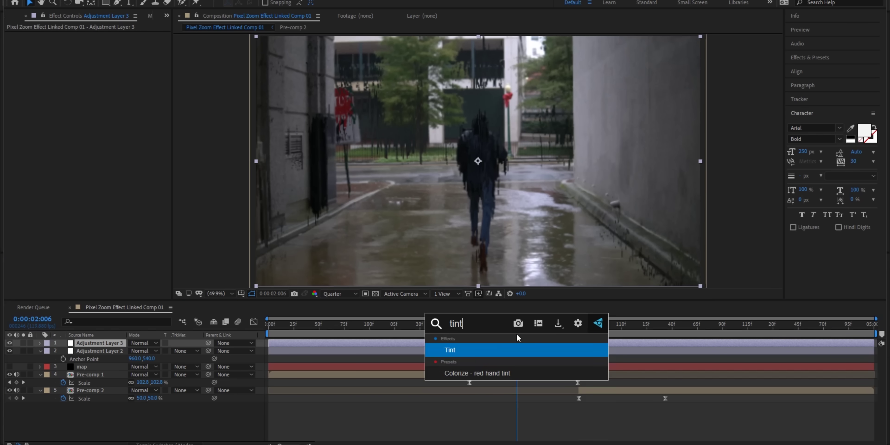
{"action": "key", "text": "Return"}
Step: Map the Tint effect's black to red FF0000 and its white to blue
{"action": "left_click", "coordinate": [99, 42]}
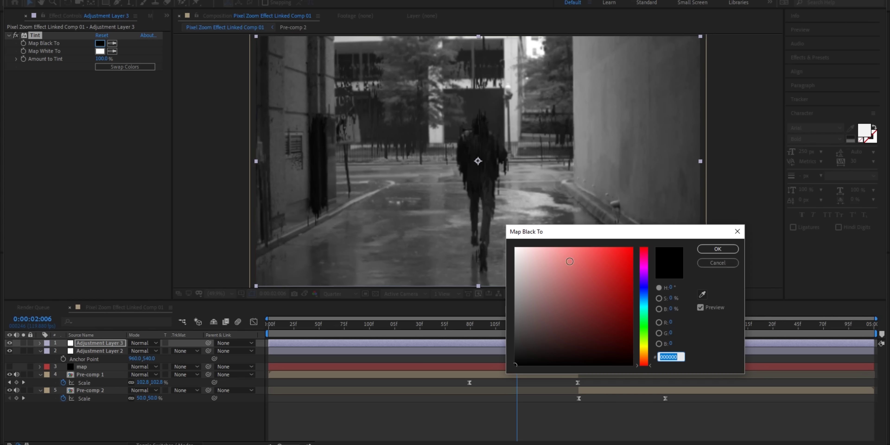
{"action": "type", "text": "FF0000"}
{"action": "left_click", "coordinate": [718, 249]}
{"action": "left_click", "coordinate": [100, 52]}
{"action": "left_click", "coordinate": [642, 285]}
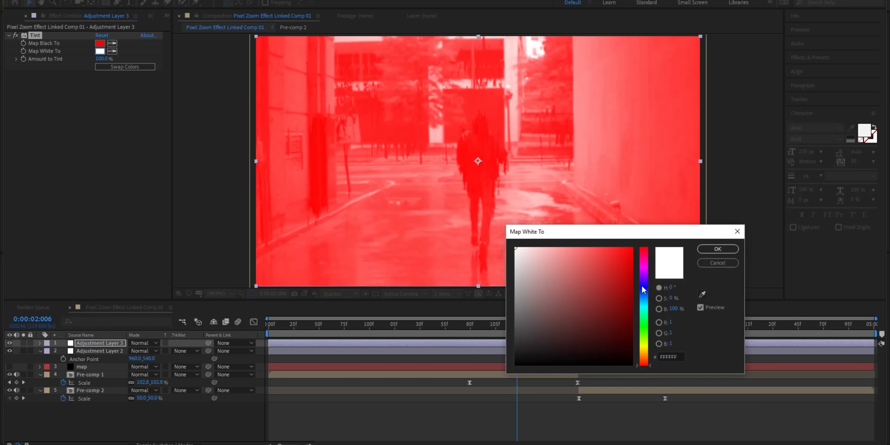
{"action": "key", "text": "Return"}
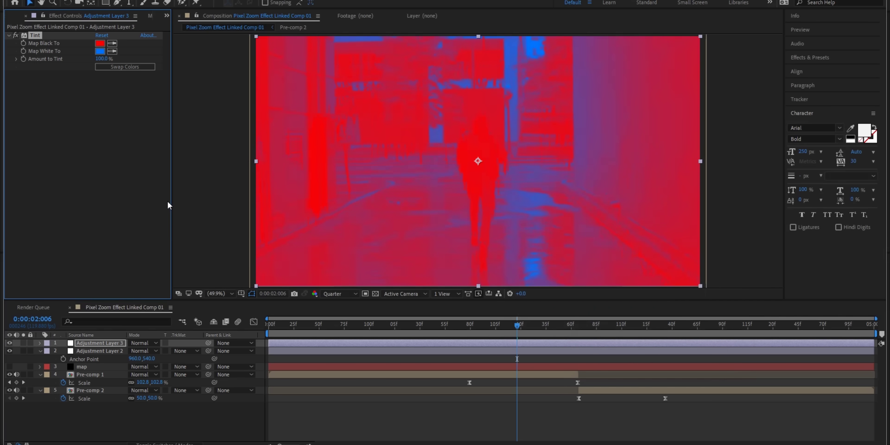
Step: Add Emboss to the tinted adjustment layer and set the layer's blending mode to Linear Light
{"action": "key", "text": "ctrl+space"}
{"action": "type", "text": "em"}
{"action": "key", "text": "Return"}
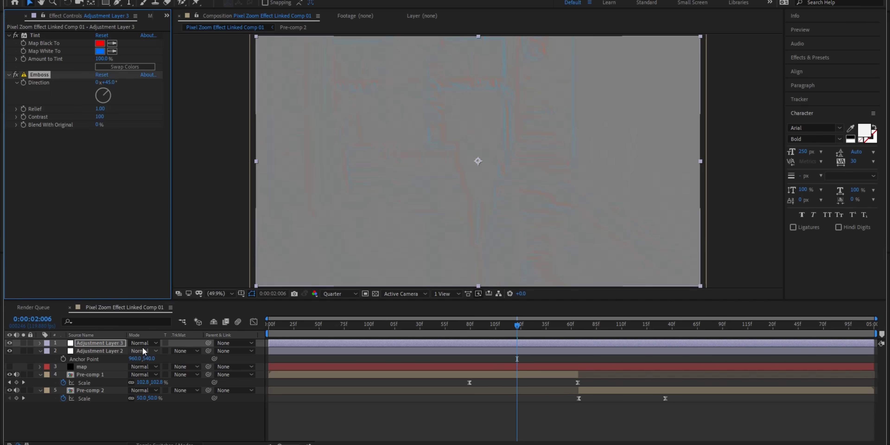
{"action": "left_click", "coordinate": [153, 341]}
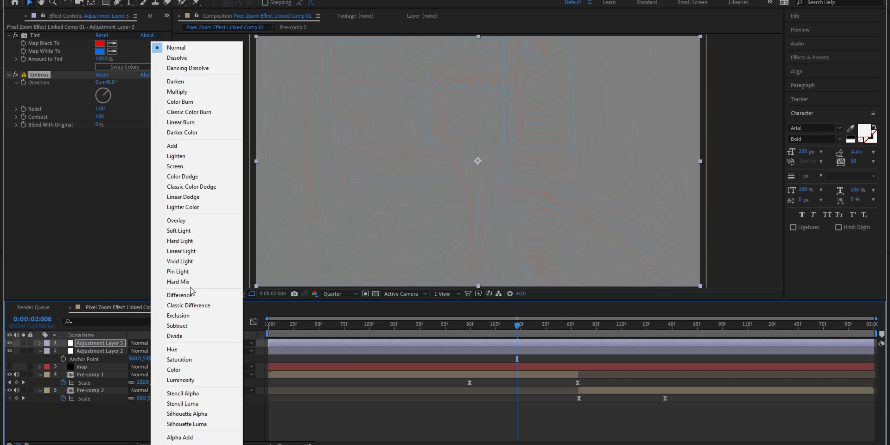
{"action": "left_click", "coordinate": [199, 252]}
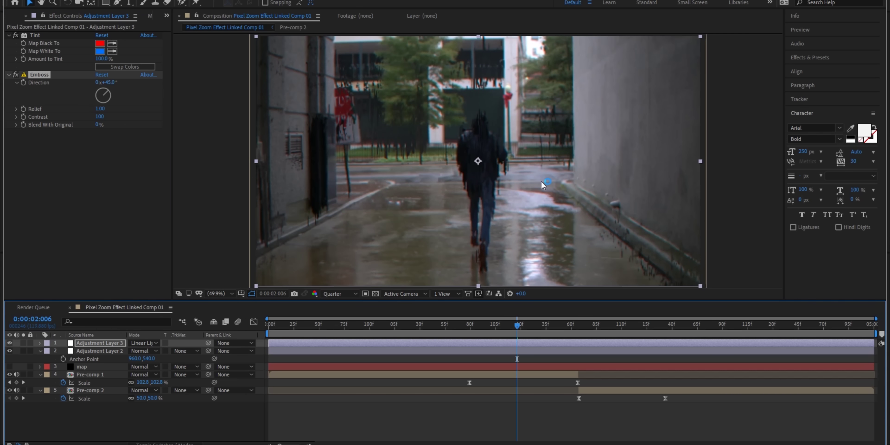
{"action": "scroll", "coordinate": [555, 218], "scroll_direction": "up", "scroll_amount": 6}
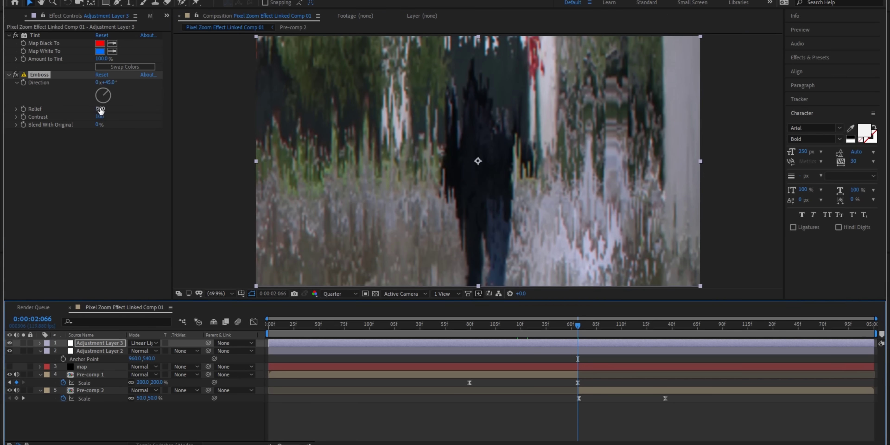
Step: Set Emboss Contrast to 71 and keyframe Relief at 5 on 0:00:02:066, 0 at 0:00:01:100, and once more at 0:00:03:001
{"action": "left_click_drag", "start_coordinate": [100, 110], "coordinate": [98, 114]}
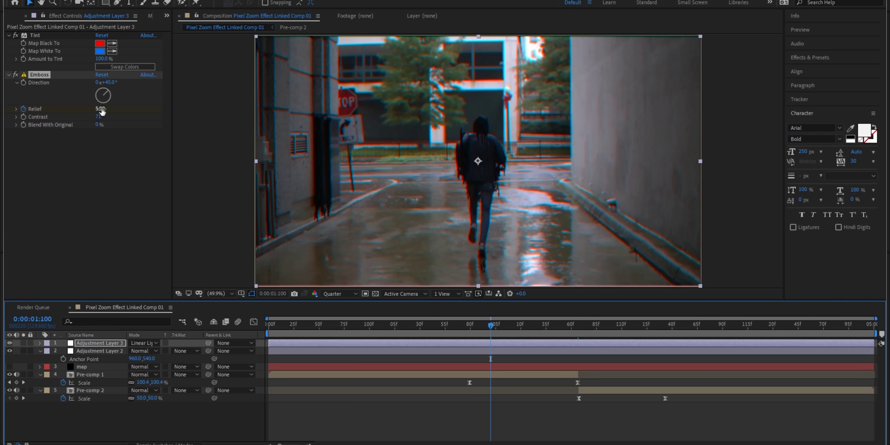
{"action": "left_click", "coordinate": [100, 109]}
{"action": "left_click", "coordinate": [114, 182]}
{"action": "left_click_drag", "start_coordinate": [621, 325], "coordinate": [632, 341]}
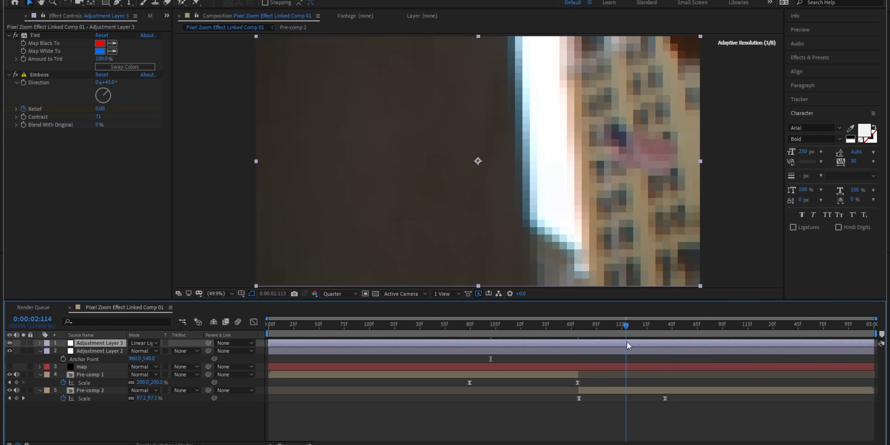
{"action": "left_click", "coordinate": [100, 109]}
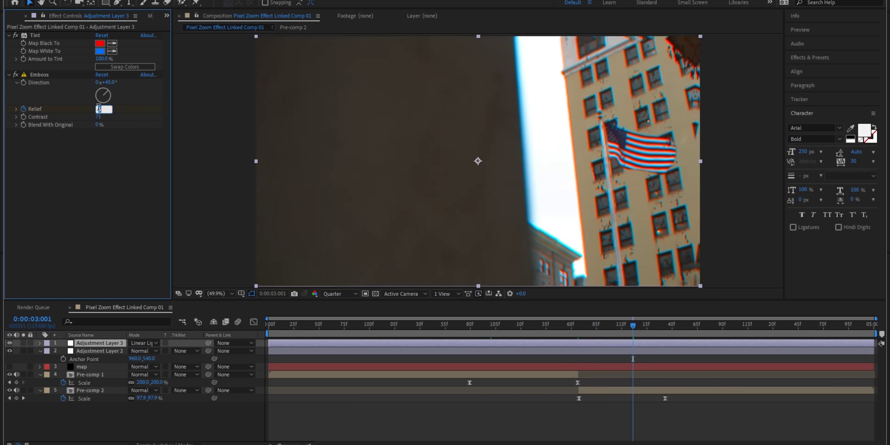
{"action": "key", "text": "Return"}
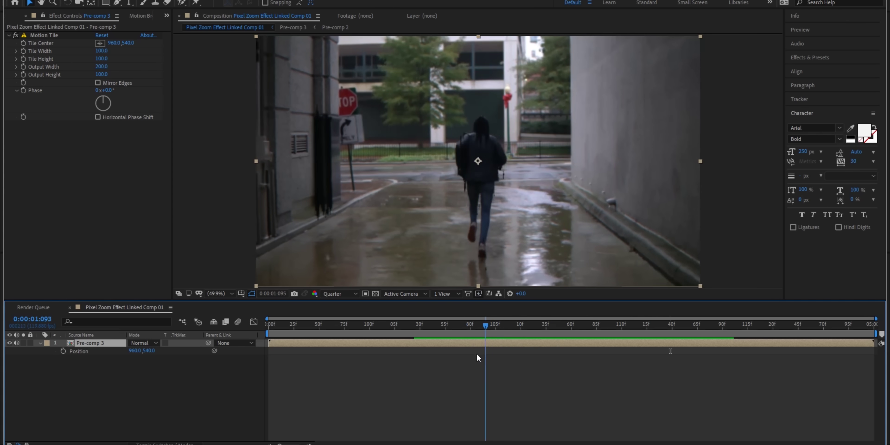
Step: Add an adjustment layer with Colorista IV above Pre-comp 3 and preview the graded transition
{"action": "left_click_drag", "start_coordinate": [475, 325], "coordinate": [522, 331]}
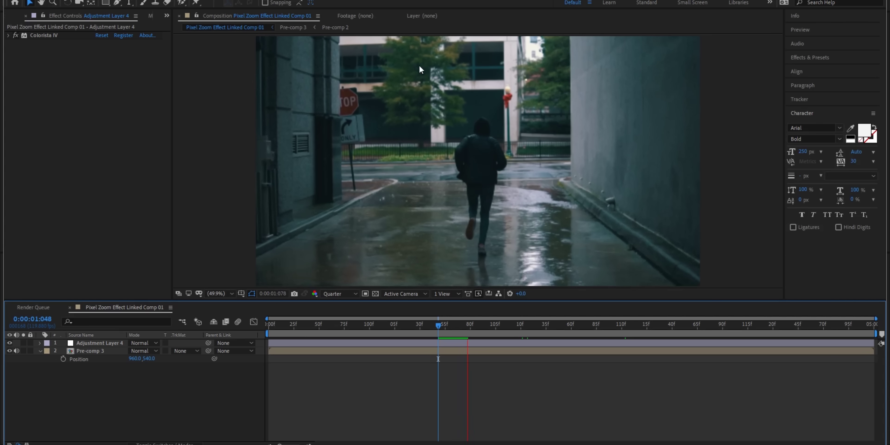
{"action": "left_click_drag", "start_coordinate": [458, 335], "coordinate": [480, 330]}
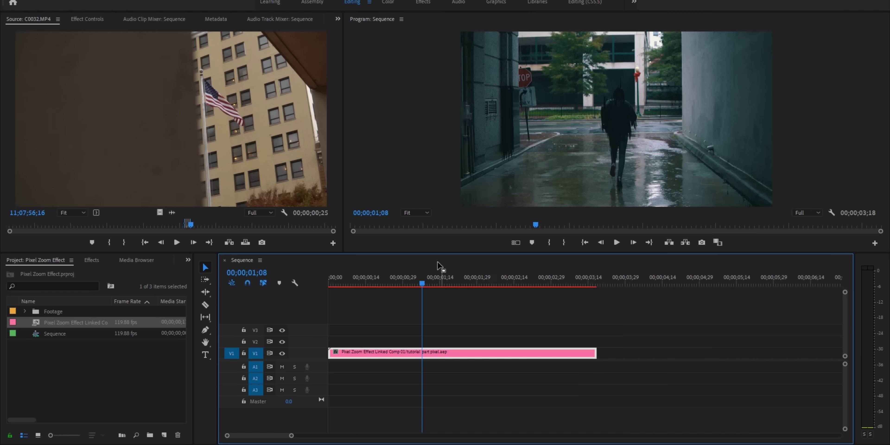
Step: Render the selected Pixel Zoom Effect Linked Comp 01 clip in the Premiere Pro sequence and play back the transition
{"action": "left_click", "coordinate": [447, 354]}
{"action": "left_click", "coordinate": [166, 31]}
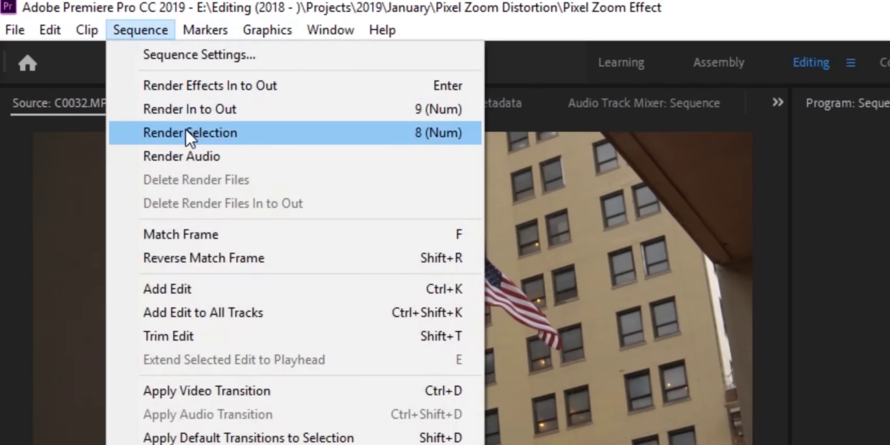
{"action": "left_click", "coordinate": [189, 135]}
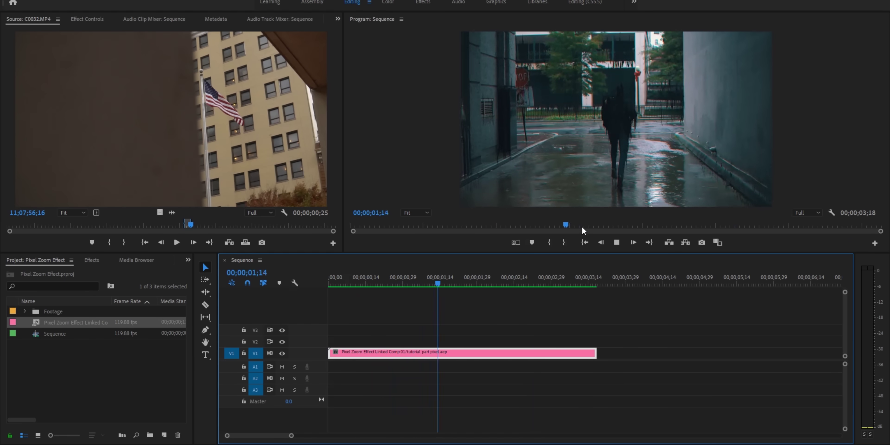
{"action": "left_click", "coordinate": [397, 281]}
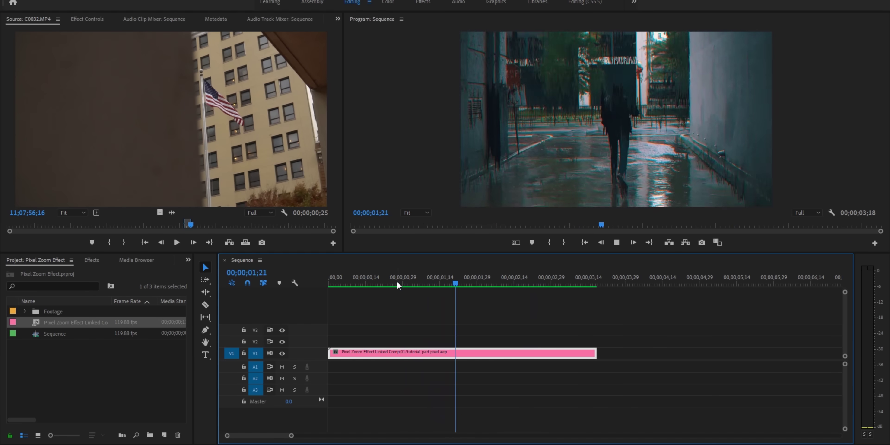
Step: Place the selected range of ssm-102518-Time-Stood-Still-inst.wav on A1 at the sequence start and play it back with the transition
{"action": "key", "text": "space"}
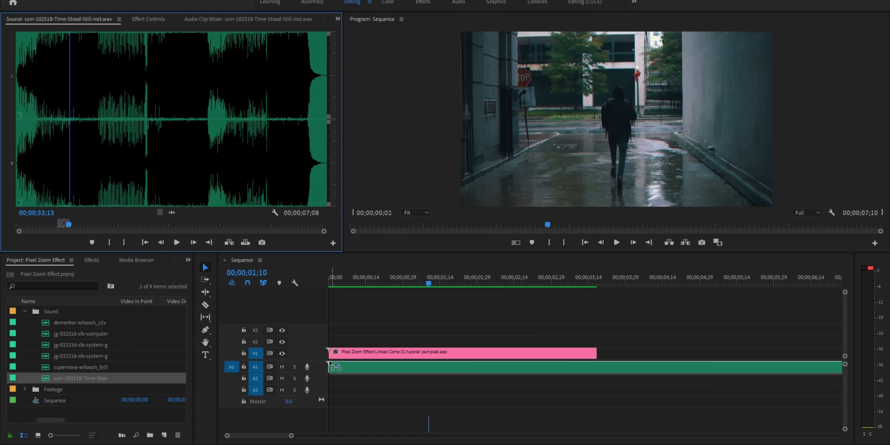
{"action": "left_click_drag", "start_coordinate": [332, 365], "coordinate": [328, 359]}
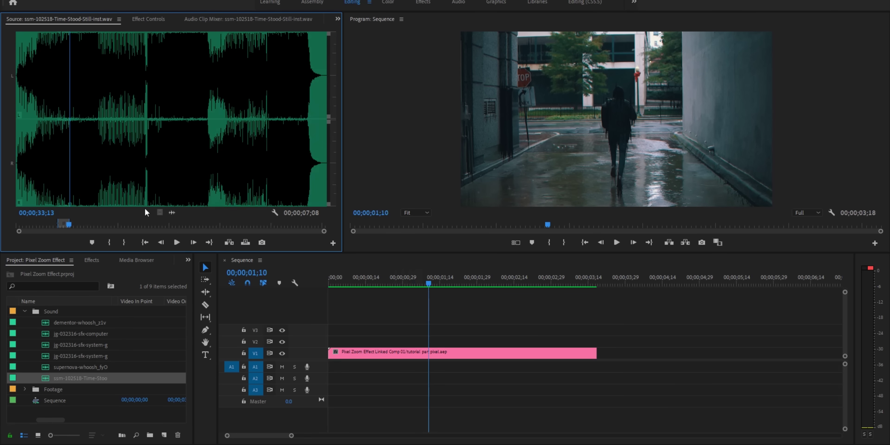
{"action": "left_click_drag", "start_coordinate": [172, 213], "coordinate": [329, 366]}
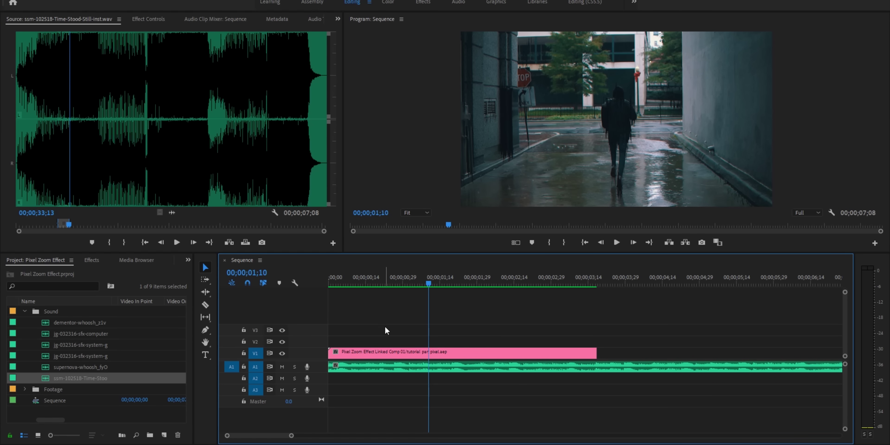
{"action": "key", "text": "space"}
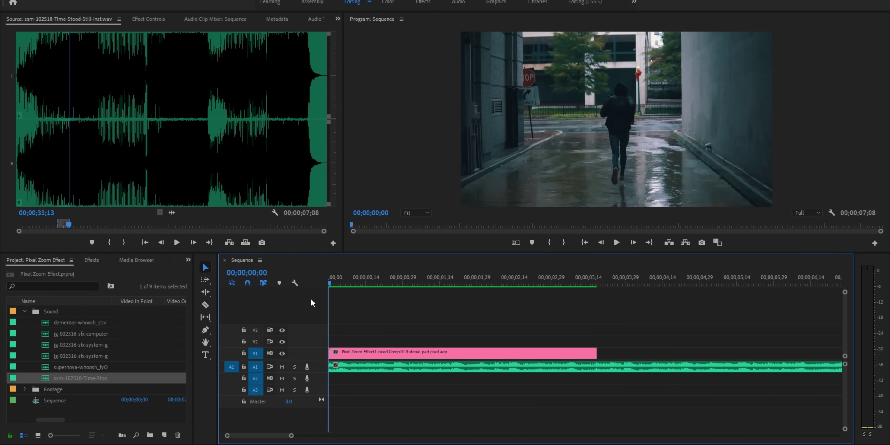
{"action": "key", "text": "space"}
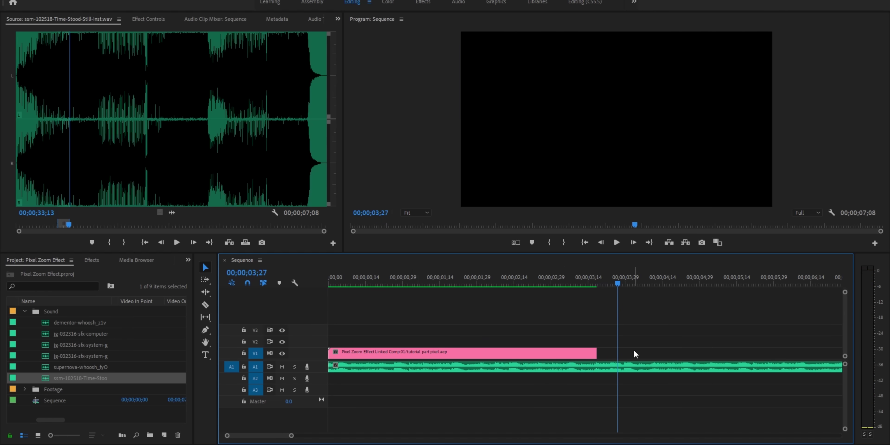
Step: Split the music on A1 at the end of the Pixel Zoom Effect clip and delete the excess
{"action": "left_click", "coordinate": [595, 282]}
{"action": "key", "text": "c"}
{"action": "left_click", "coordinate": [595, 366]}
{"action": "key", "text": "v"}
{"action": "left_click", "coordinate": [624, 370]}
{"action": "key", "text": "Delete"}
Step: Audition the dementor-whoosh sound and layer jg-032316-sfx-system-glitch-8.wav on a new audio track below A3, starting at about 00;00;01;02
{"action": "left_click_drag", "start_coordinate": [595, 284], "coordinate": [451, 292]}
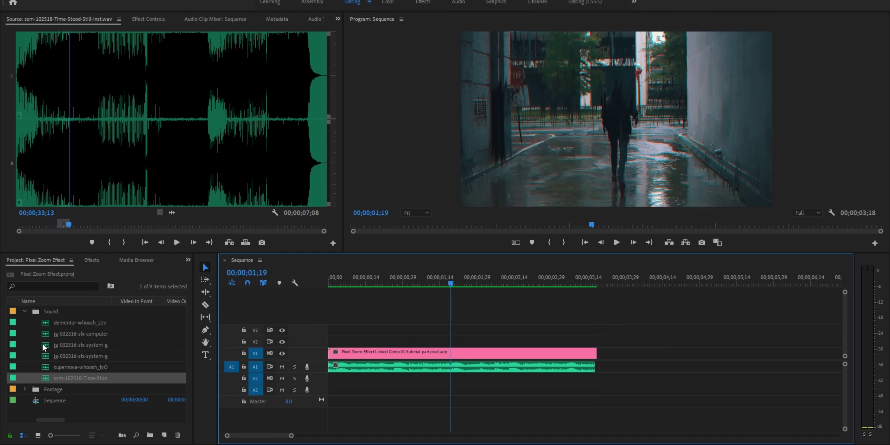
{"action": "double_click", "coordinate": [55, 323]}
{"action": "key", "text": "space"}
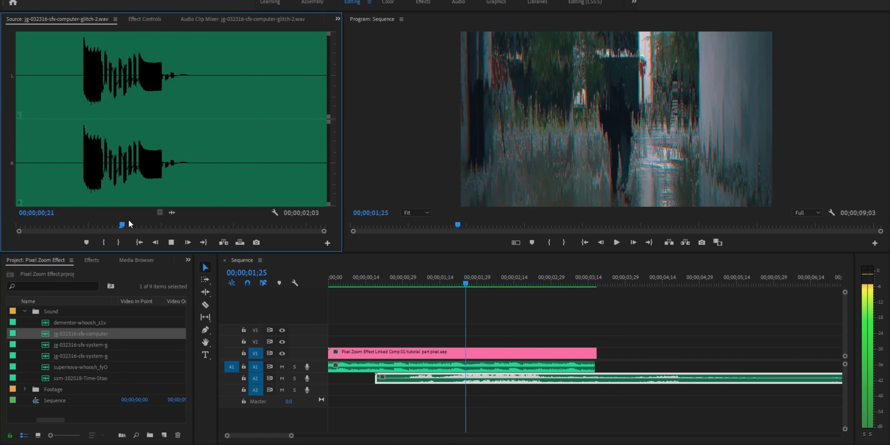
{"action": "left_click_drag", "start_coordinate": [80, 356], "coordinate": [396, 401]}
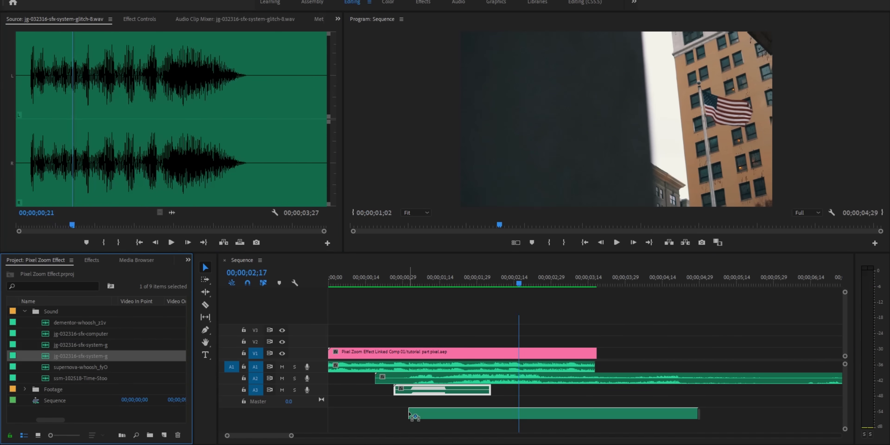